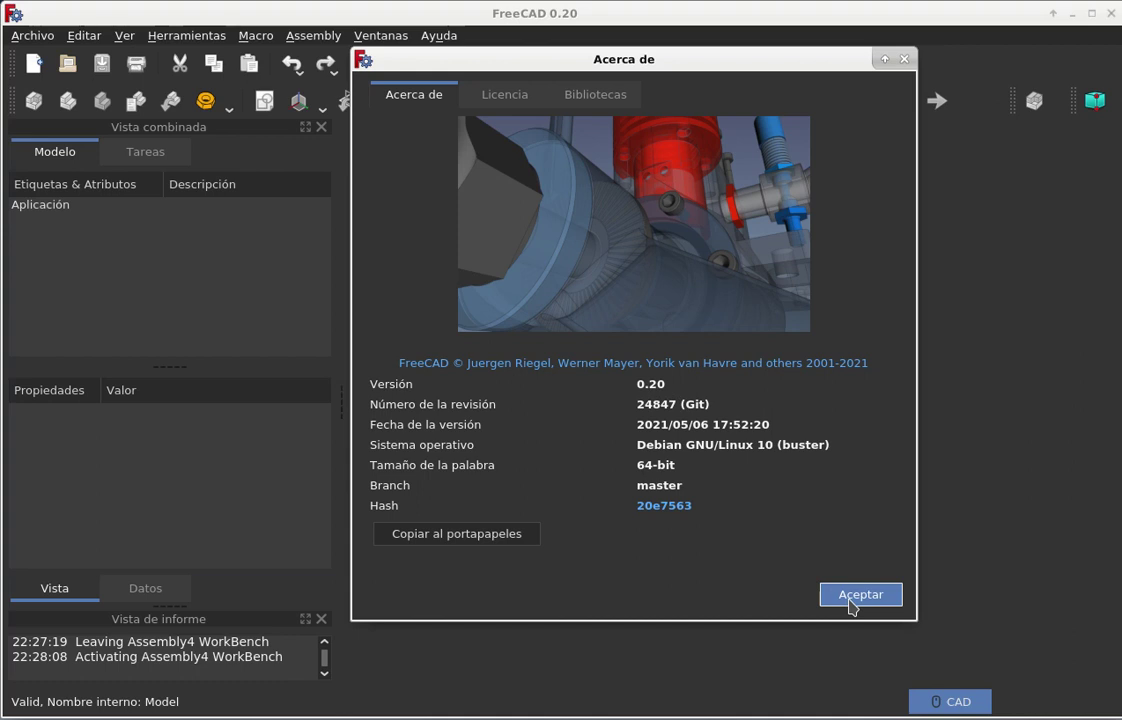
# Dismiss the Acerca de (About) dialog with Aceptar.
pyautogui.click(850, 604)
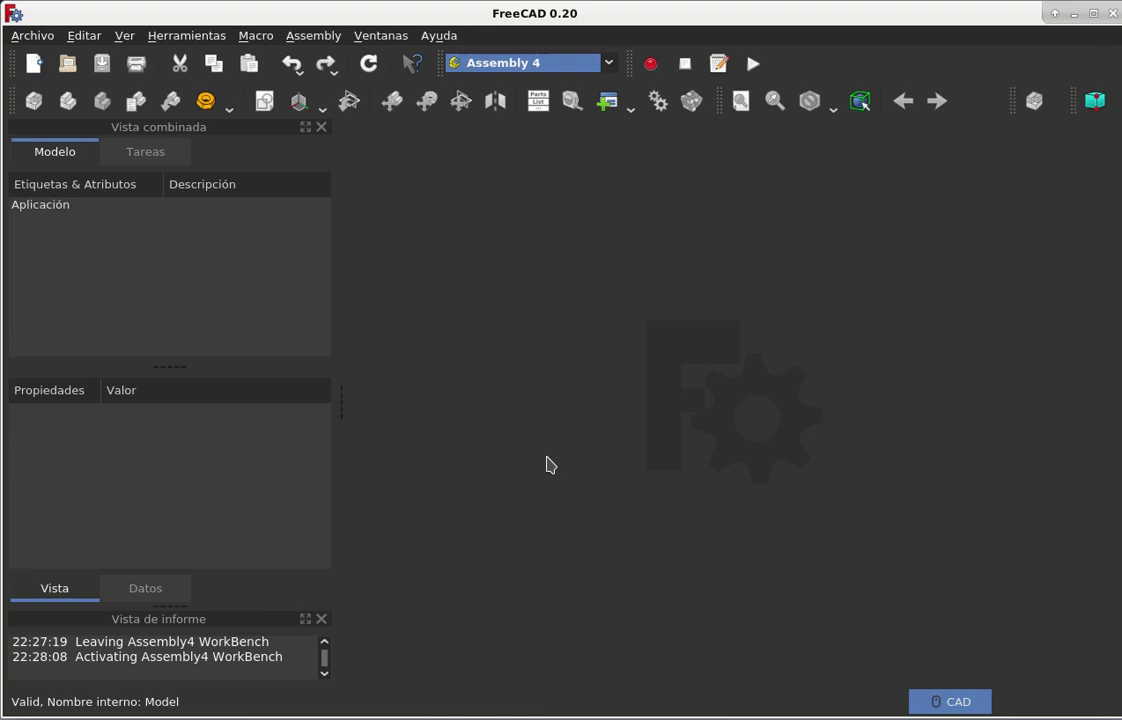
# Create a new document and add an Assembly4 Model with its Parts folder.
pyautogui.click(33, 64)
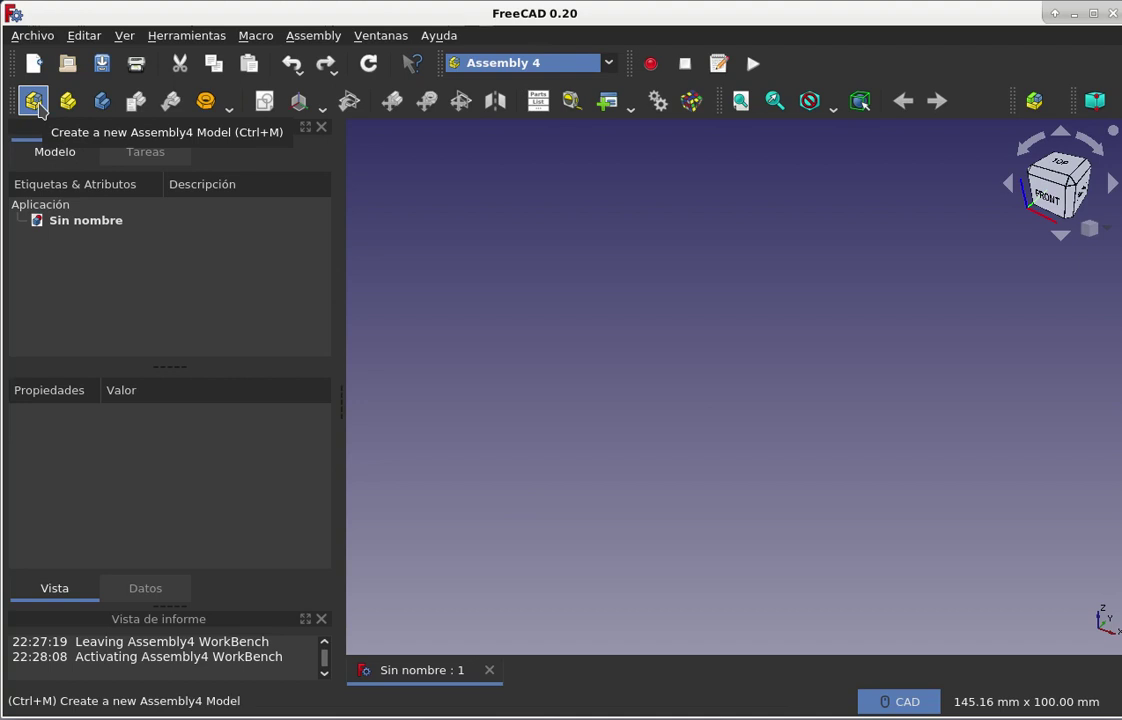
pyautogui.click(33, 101)
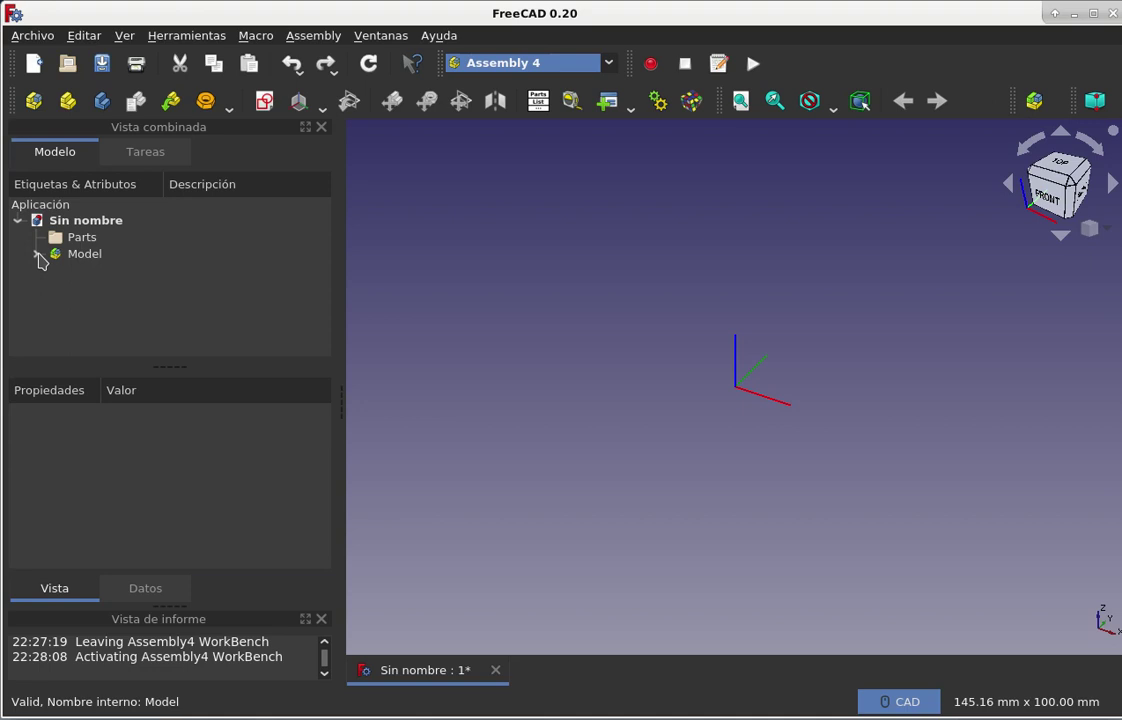
# Expand the Model in the tree, inspect LCS_Origin and the Model, then clear the selection.
pyautogui.click(38, 255)
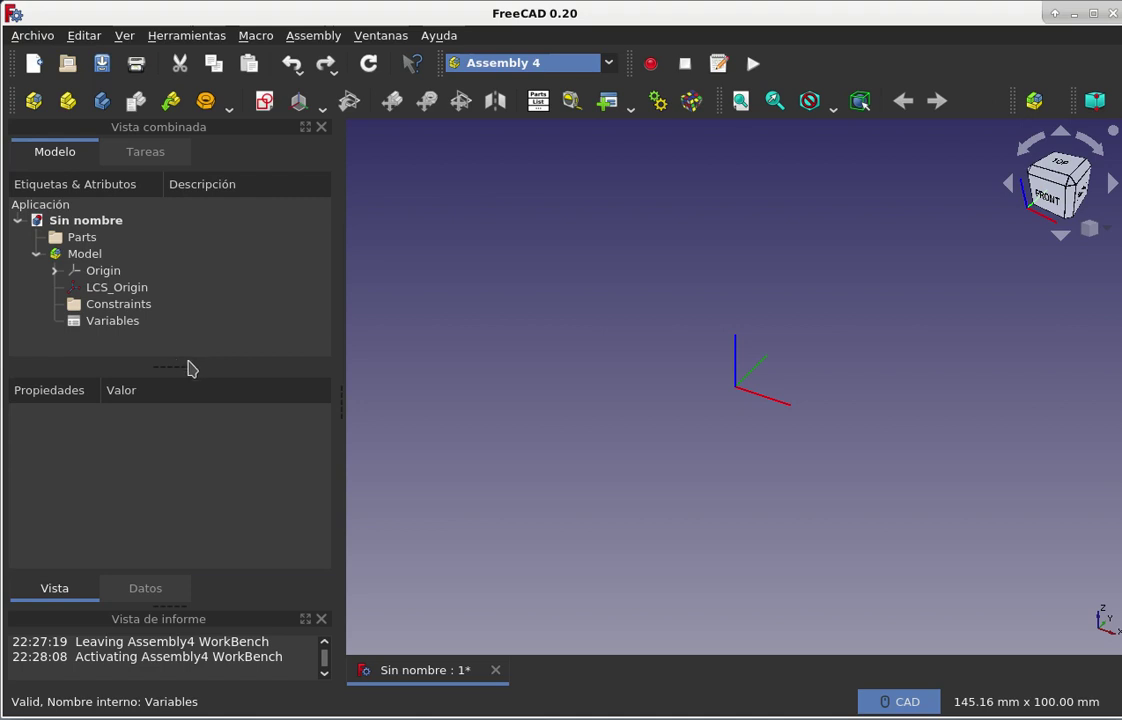
pyautogui.click(122, 290)
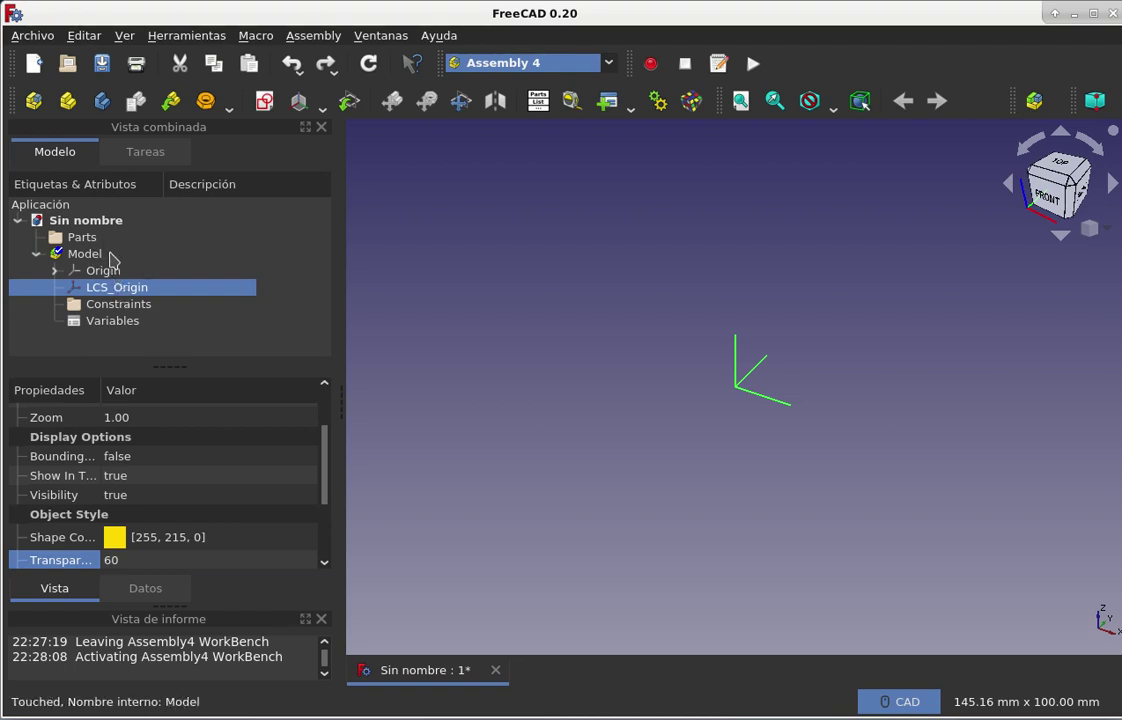
pyautogui.click(112, 256)
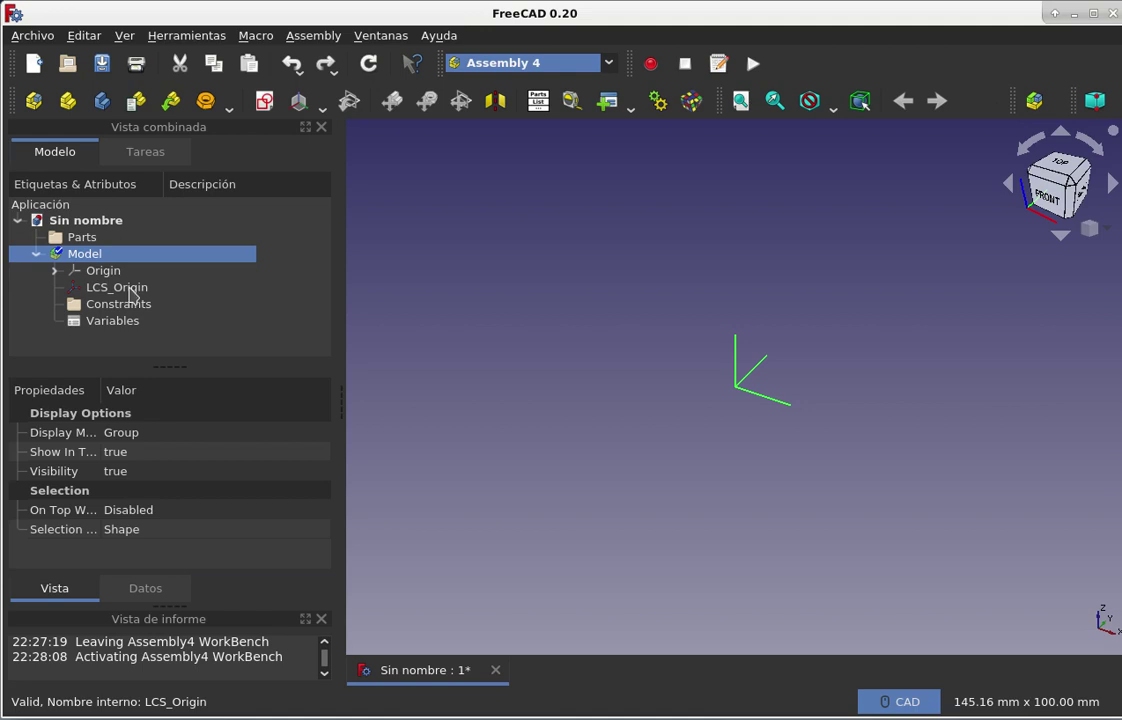
pyautogui.click(131, 291)
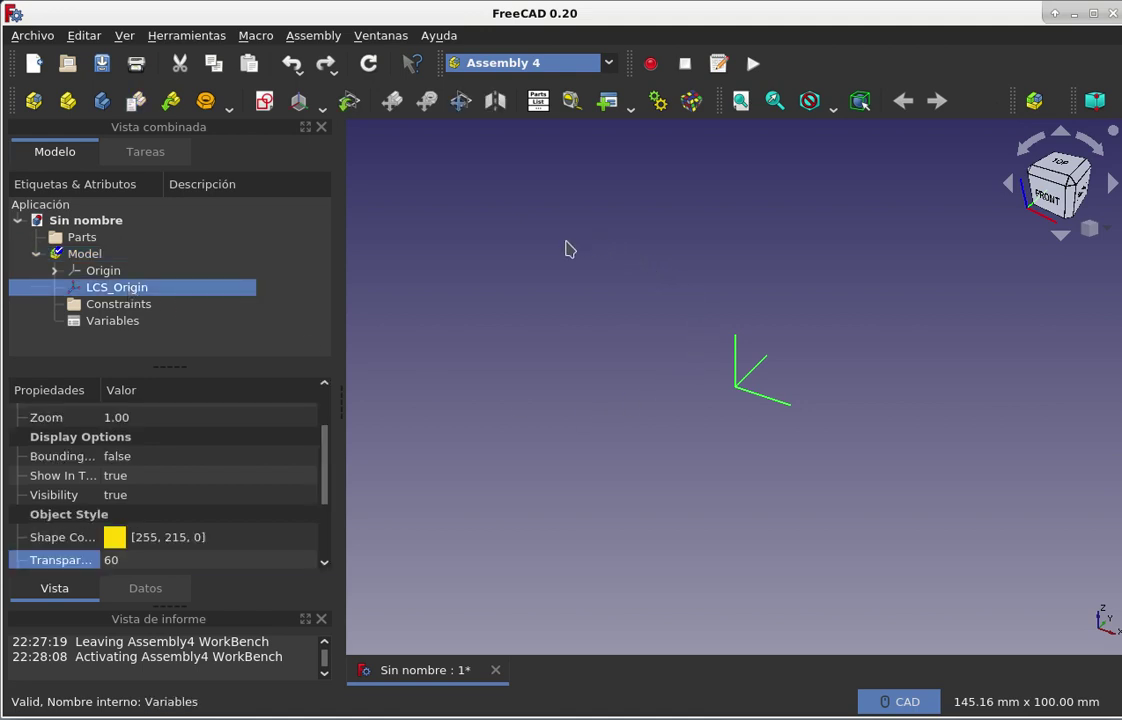
pyautogui.click(648, 518)
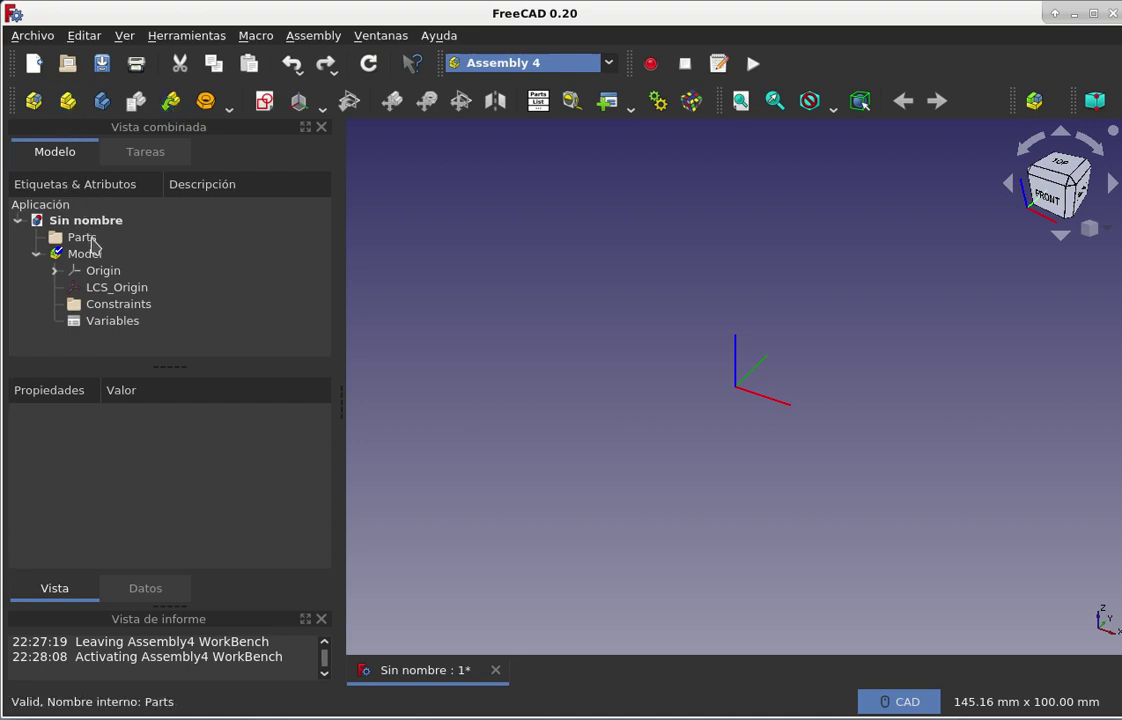
# Create a part named parteA and expand it to show Origin001 and LCS_0.
pyautogui.click(68, 101)
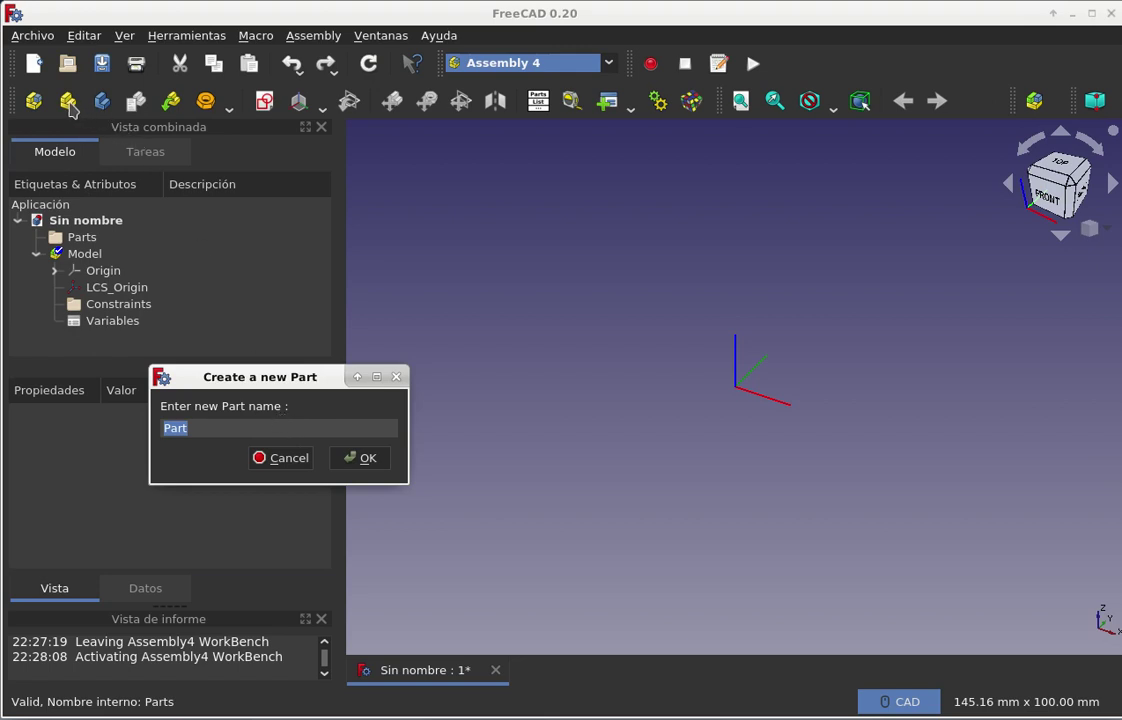
pyautogui.click(300, 460)
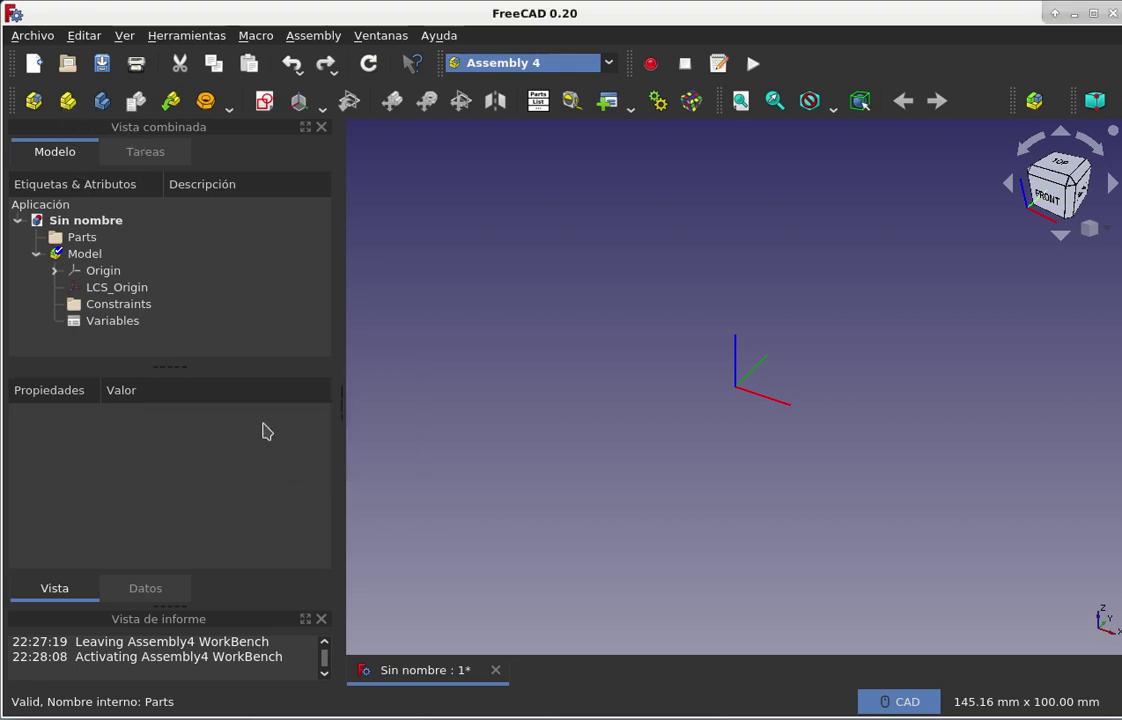
pyautogui.click(68, 101)
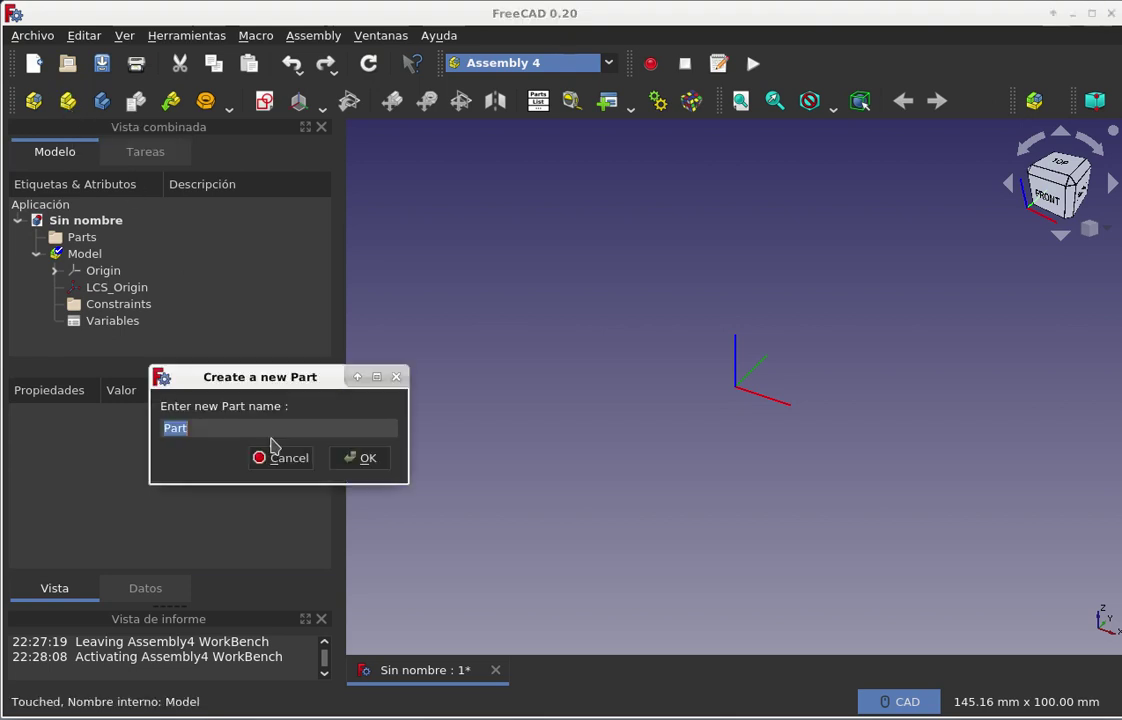
pyautogui.write('pa')
pyautogui.write('rteA')
pyautogui.press('BackSpace')
pyautogui.write('AL')
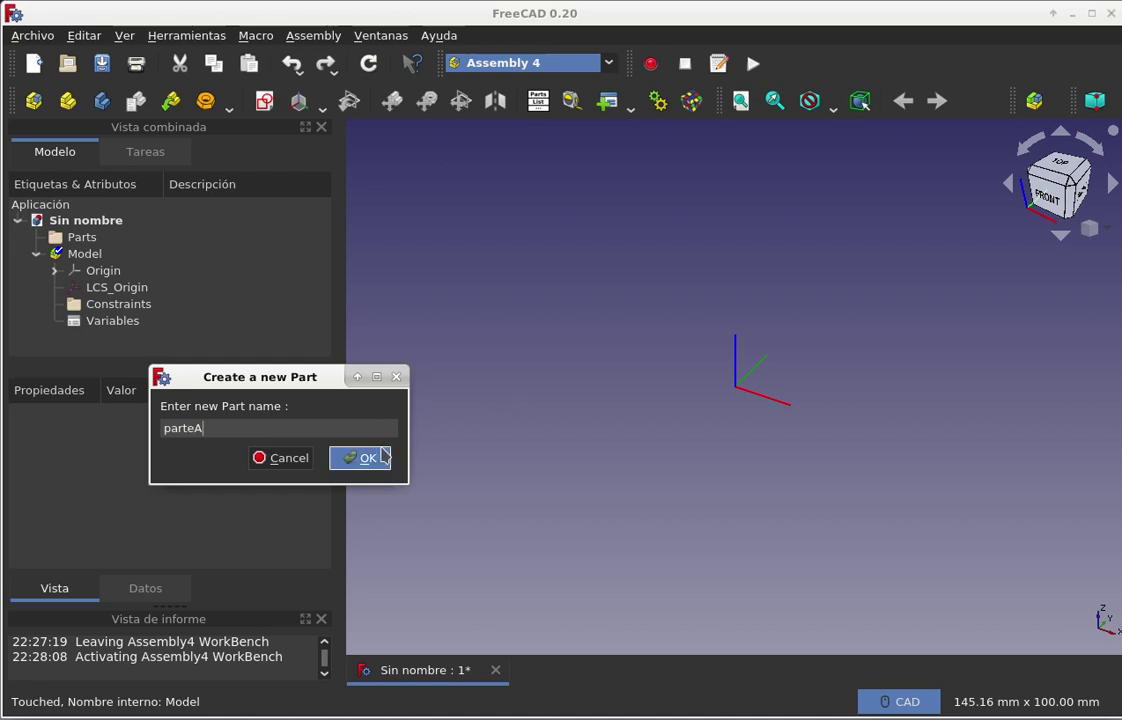
pyautogui.click(361, 458)
pyautogui.click(36, 237)
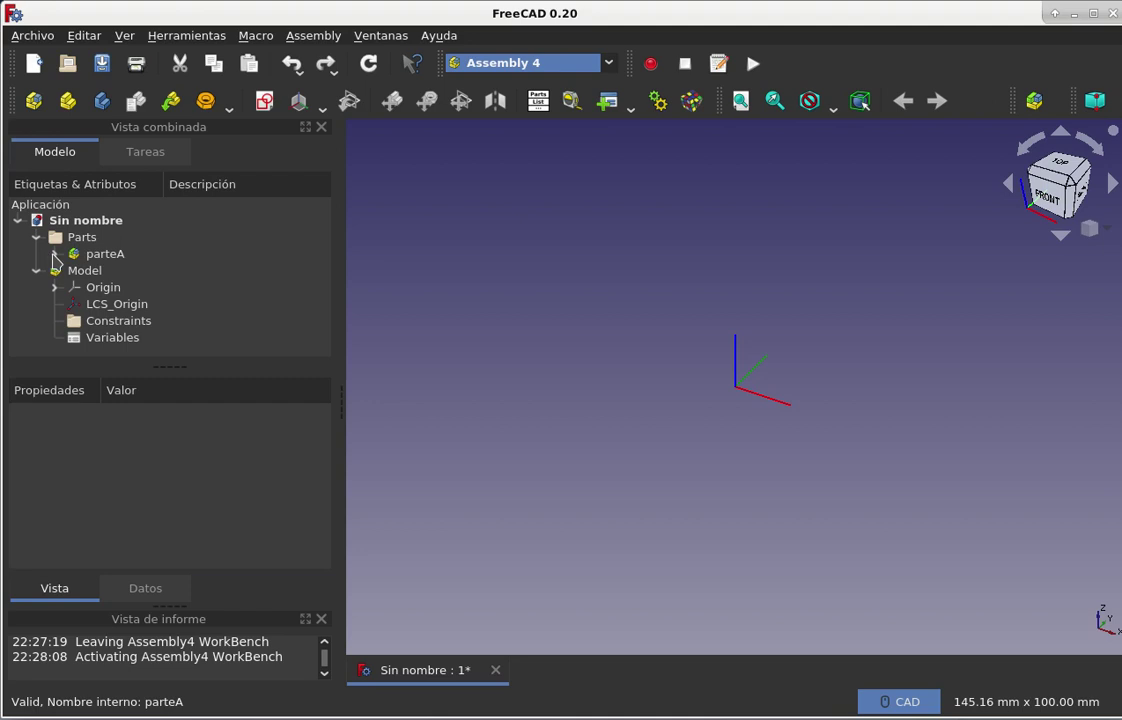
pyautogui.click(56, 254)
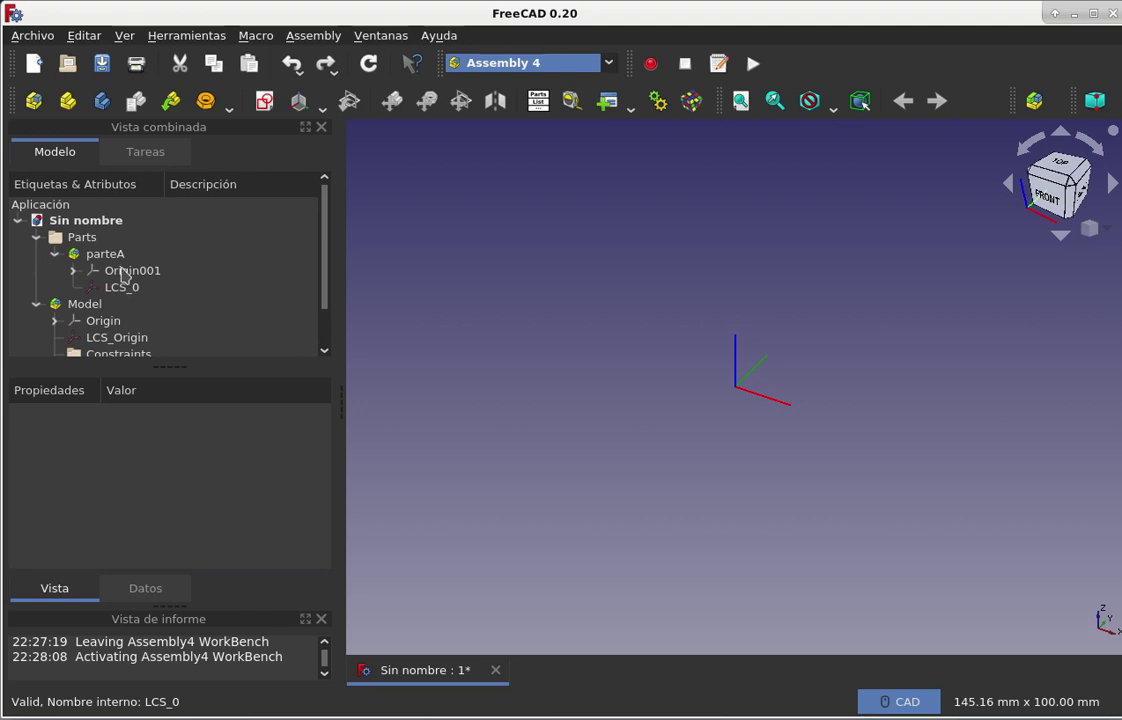
# Create a second part named parteB in the Parts folder and expand it.
pyautogui.click(80, 237)
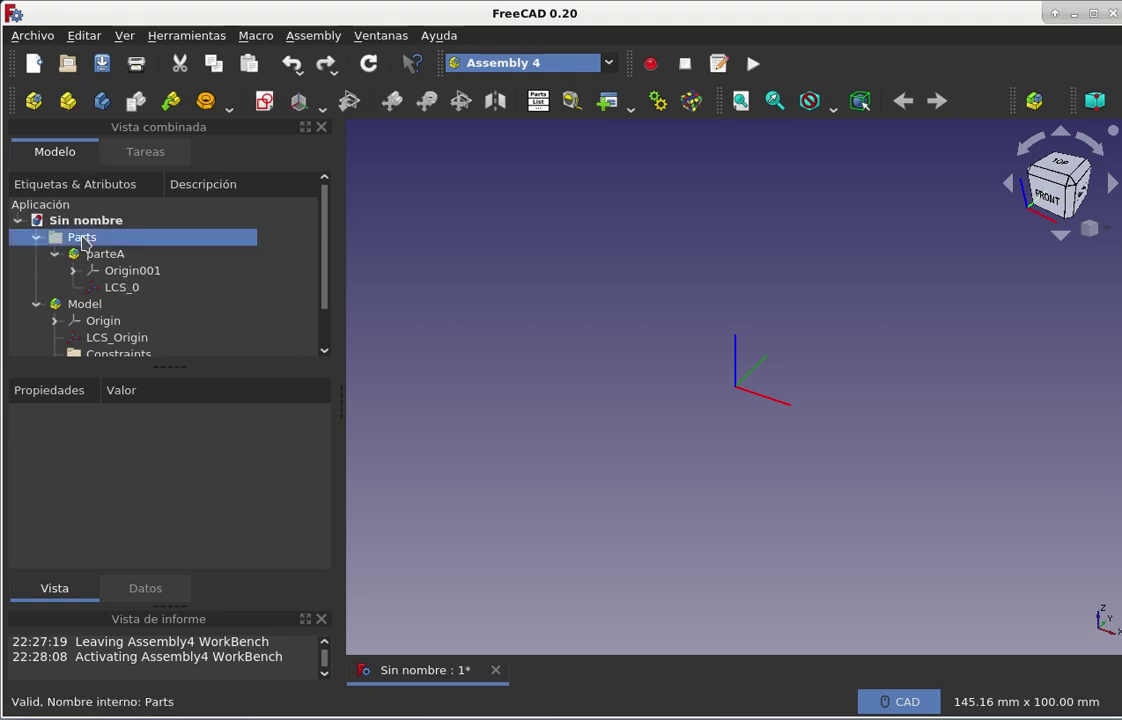
pyautogui.click(67, 100)
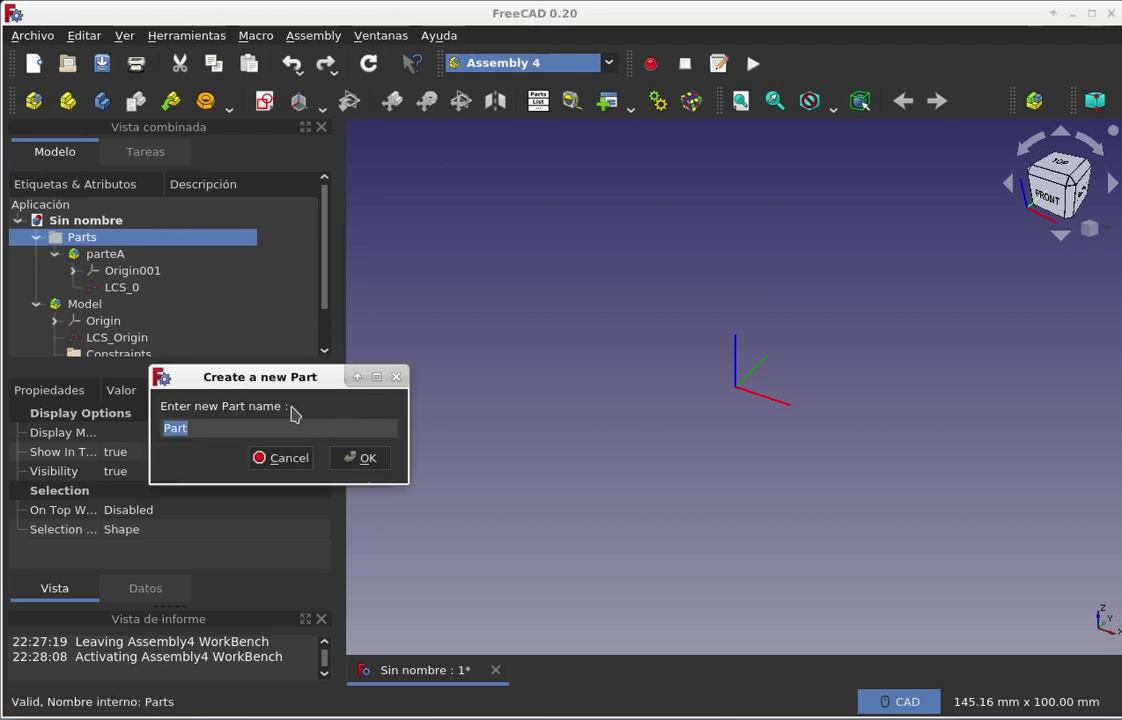
pyautogui.write('parte')
pyautogui.write('B')
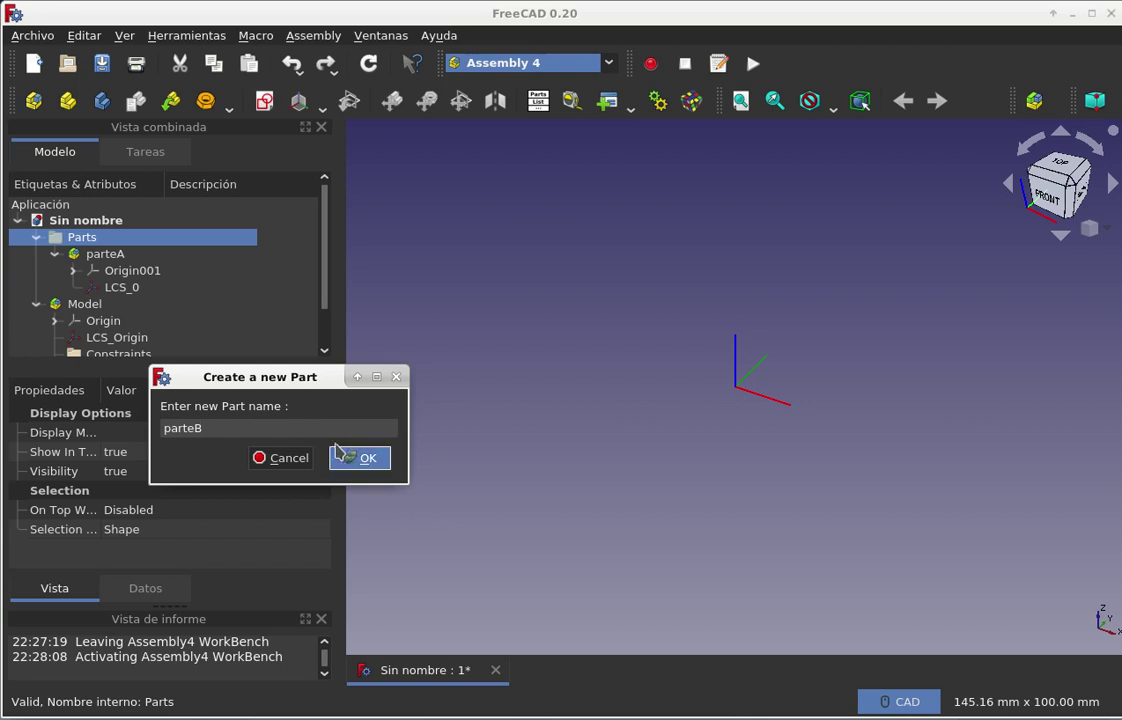
pyautogui.click(352, 457)
pyautogui.click(54, 303)
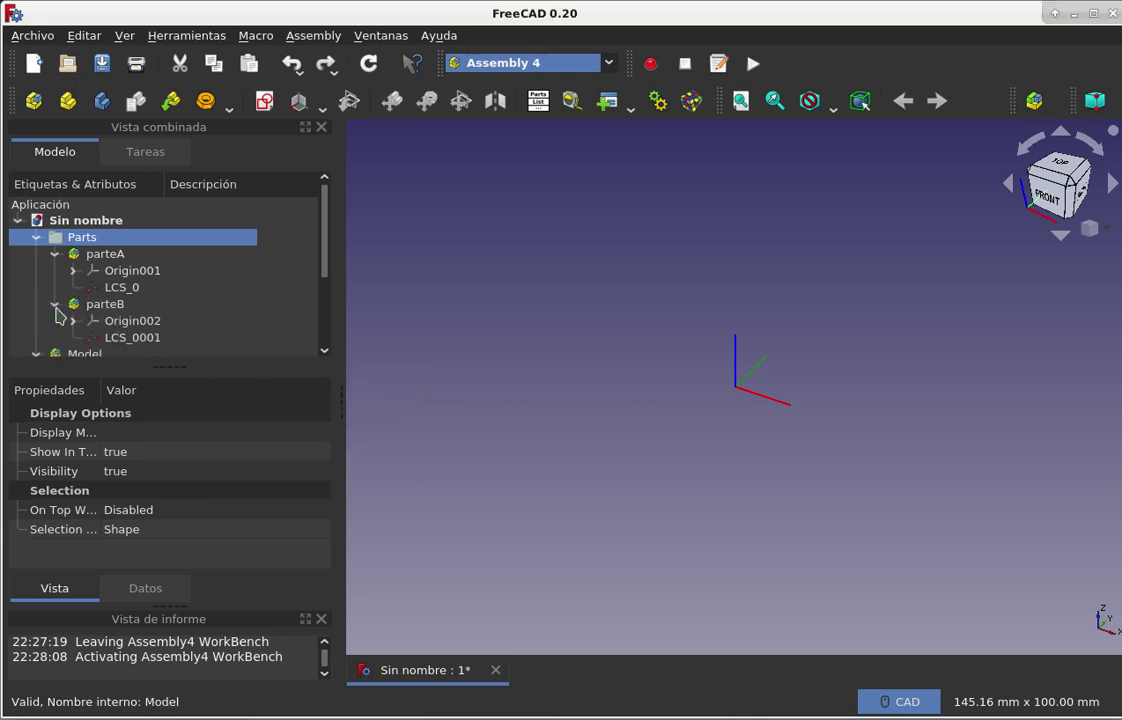
pyautogui.scroll(-2, 165, 295)
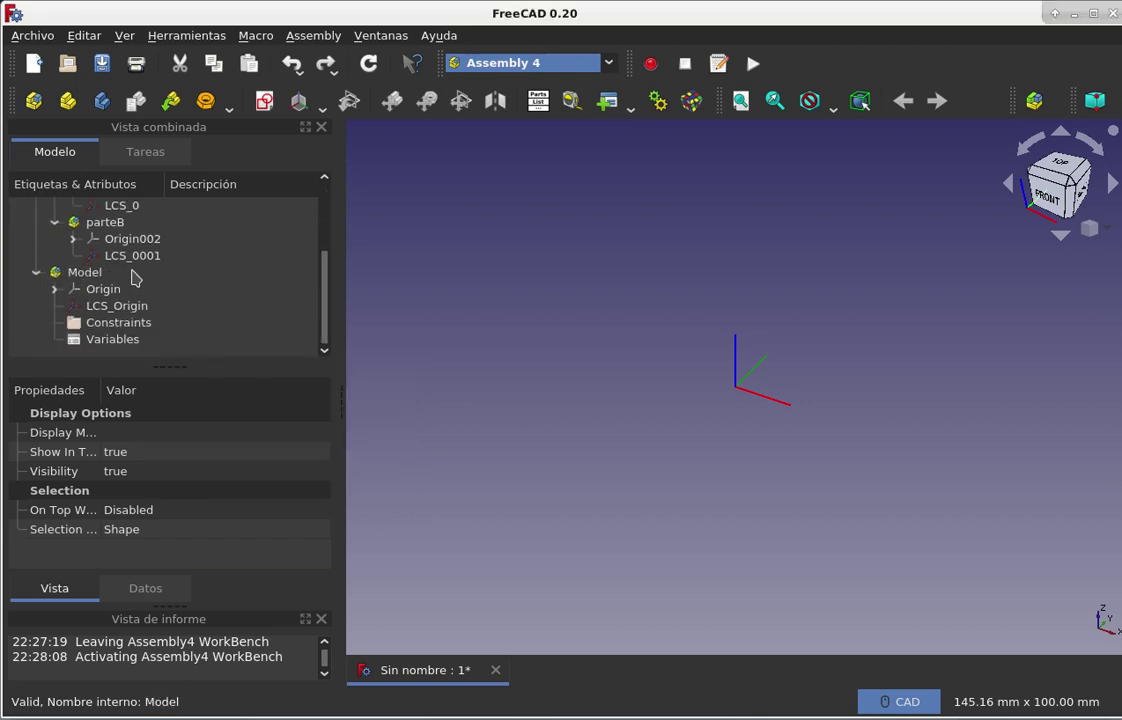
pyautogui.scroll(2, 115, 268)
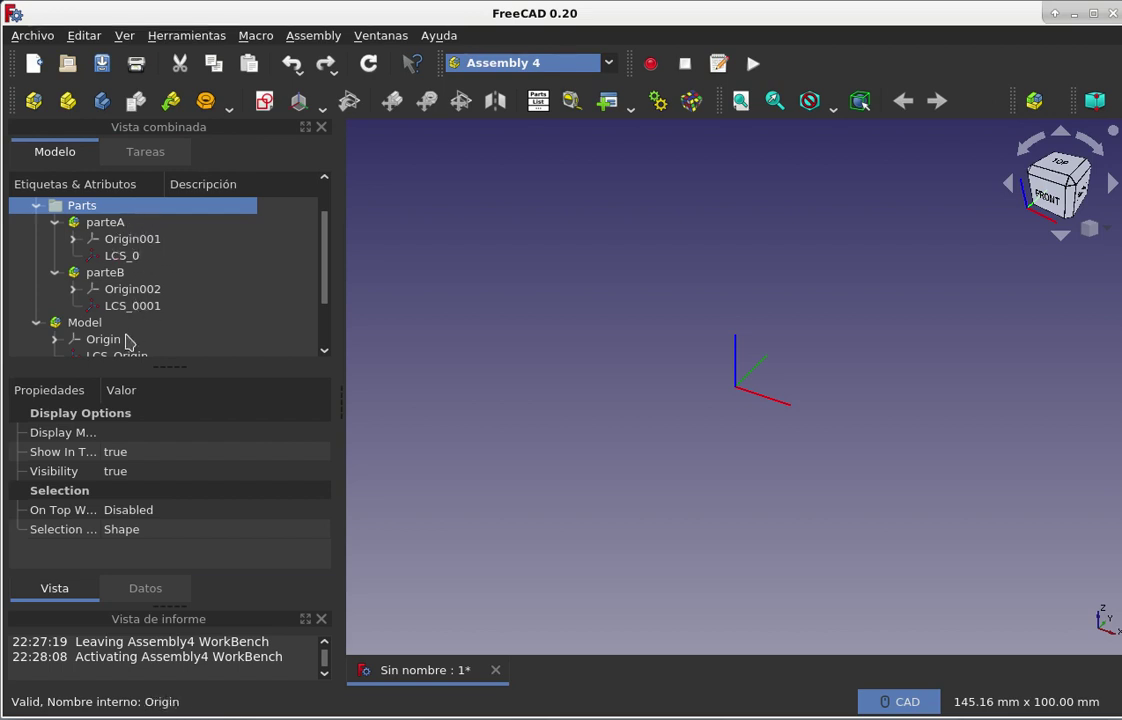
pyautogui.scroll(-1, 135, 313)
pyautogui.scroll(1, 135, 313)
pyautogui.scroll(-1, 127, 355)
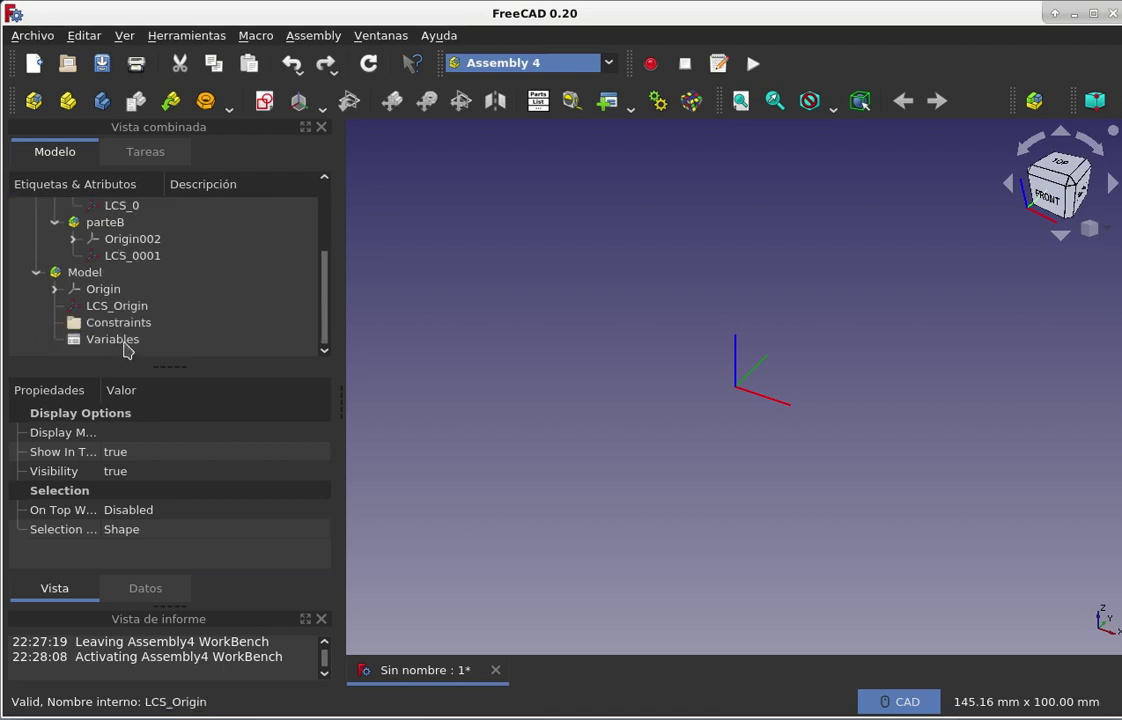
pyautogui.scroll(1, 125, 340)
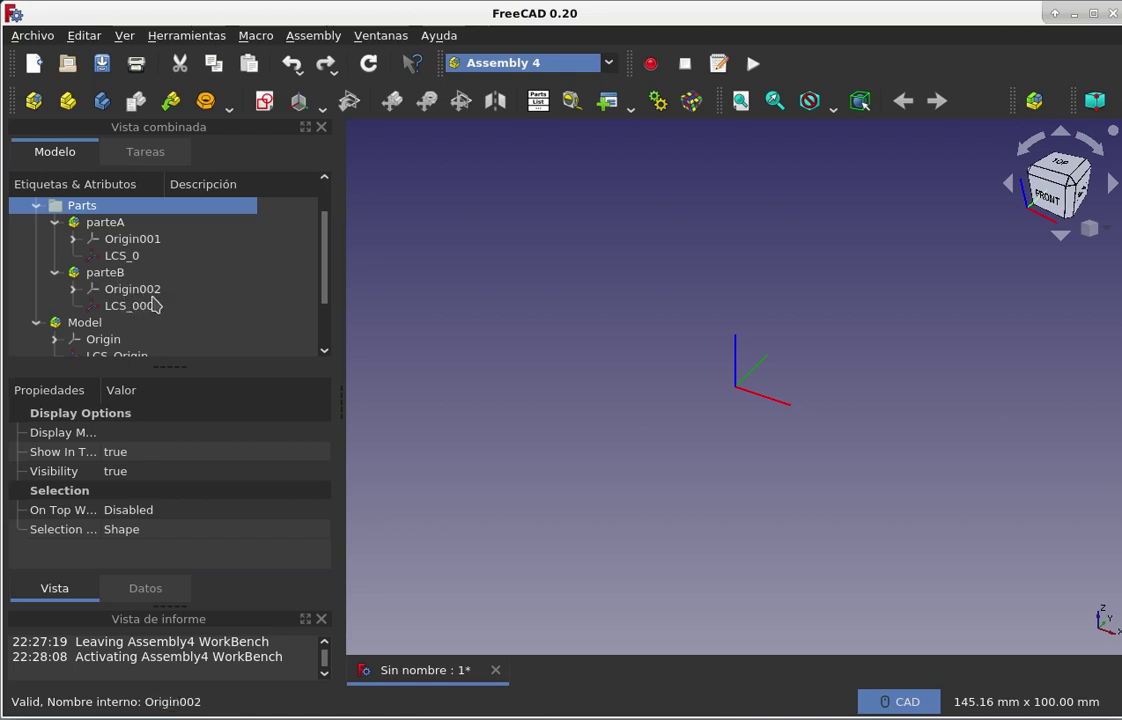
pyautogui.click(135, 256)
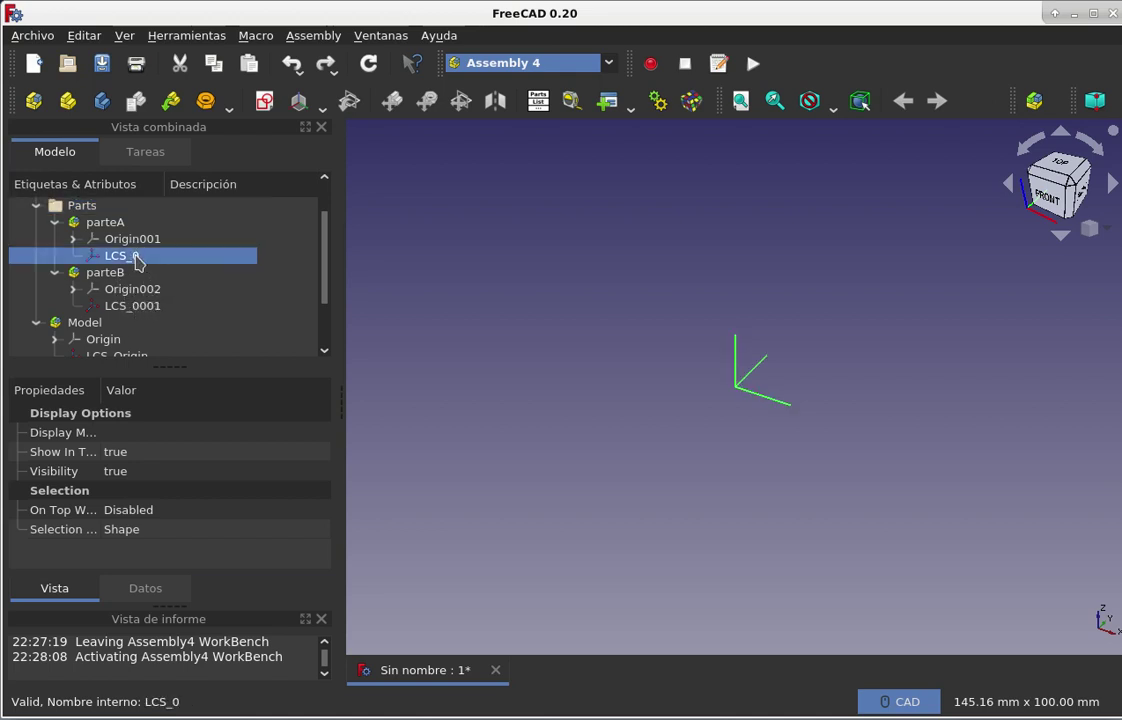
pyautogui.click(133, 304)
pyautogui.click(122, 256)
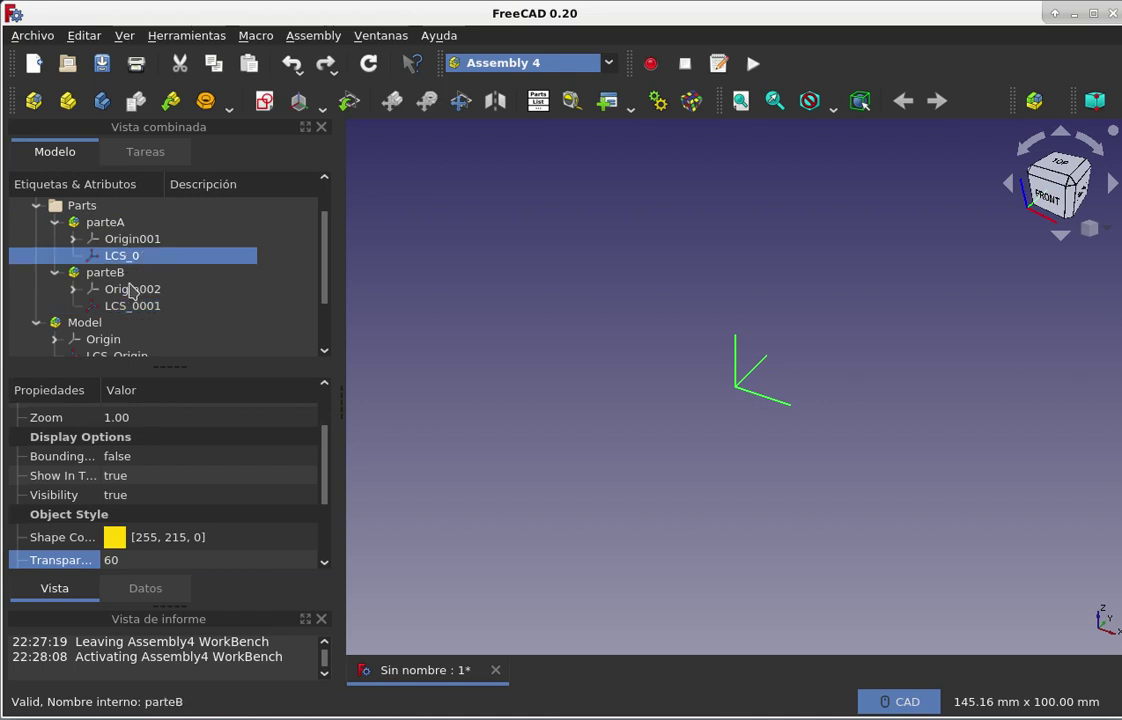
pyautogui.scroll(-1, 122, 325)
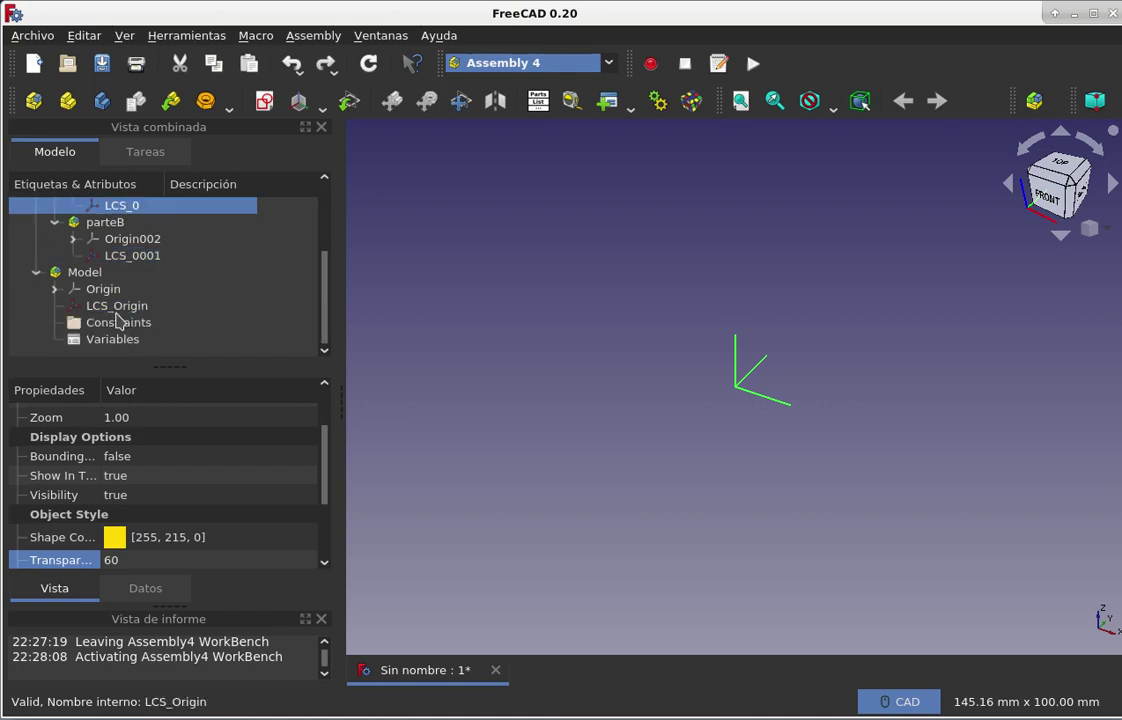
pyautogui.click(118, 312)
pyautogui.scroll(1, 167, 276)
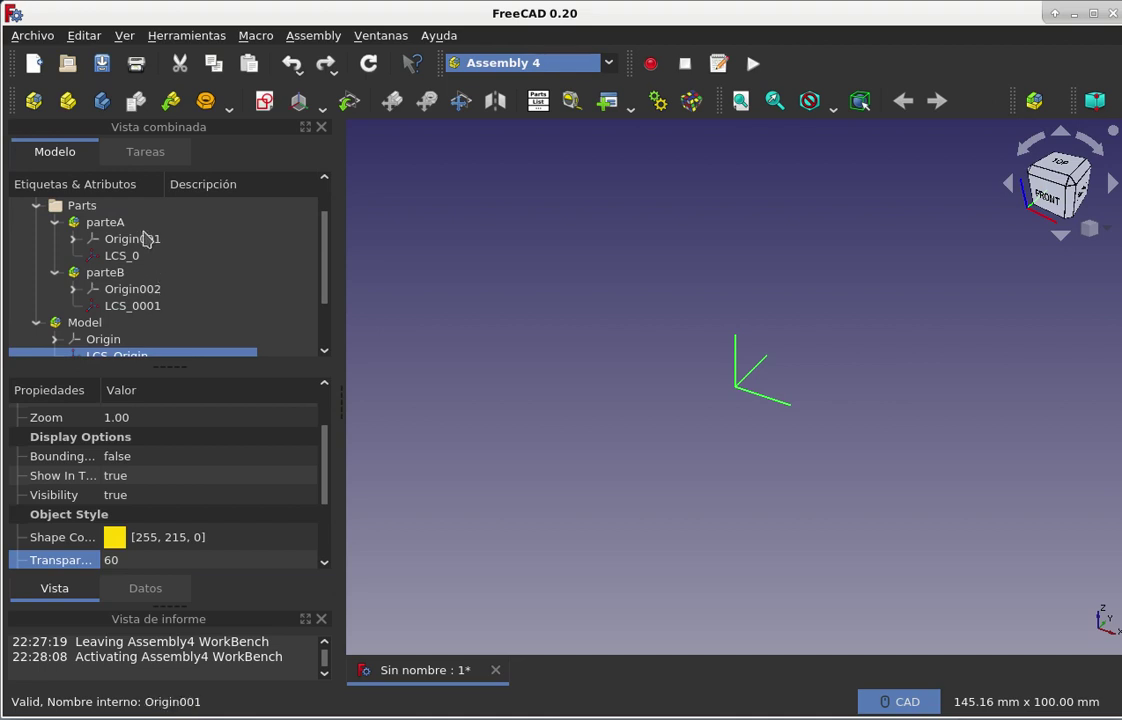
pyautogui.click(110, 223)
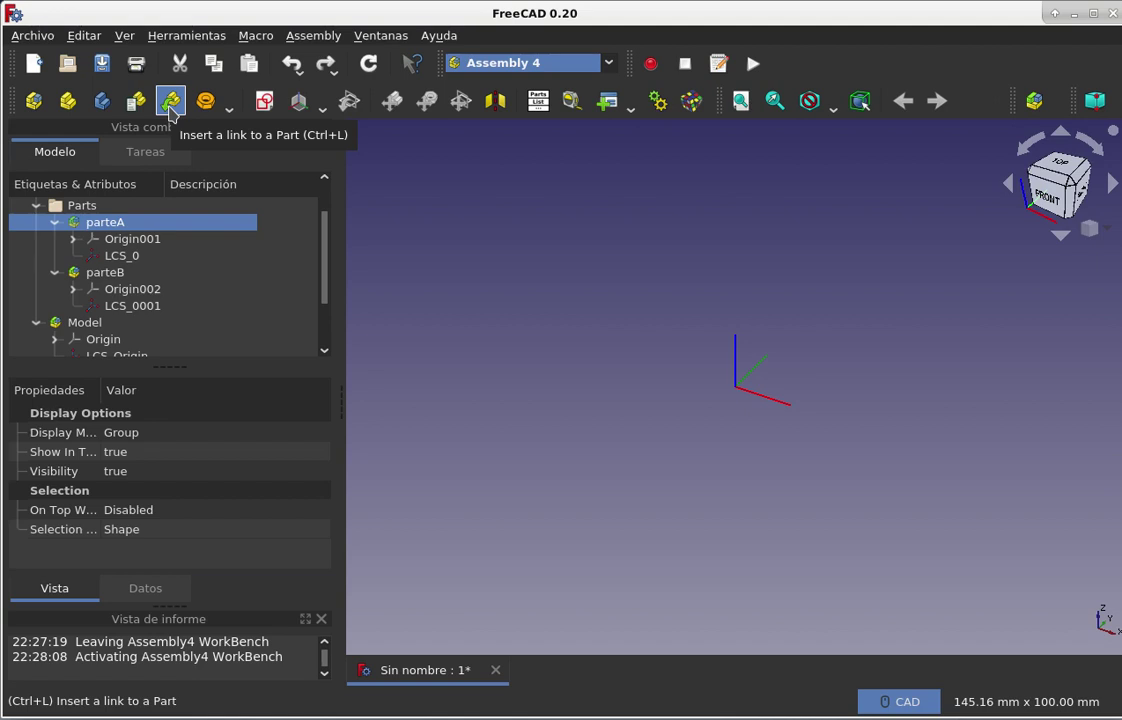
# Insert a link to Sin_nombre#parteA into the Model, keeping the name parteA1.
pyautogui.click(172, 110)
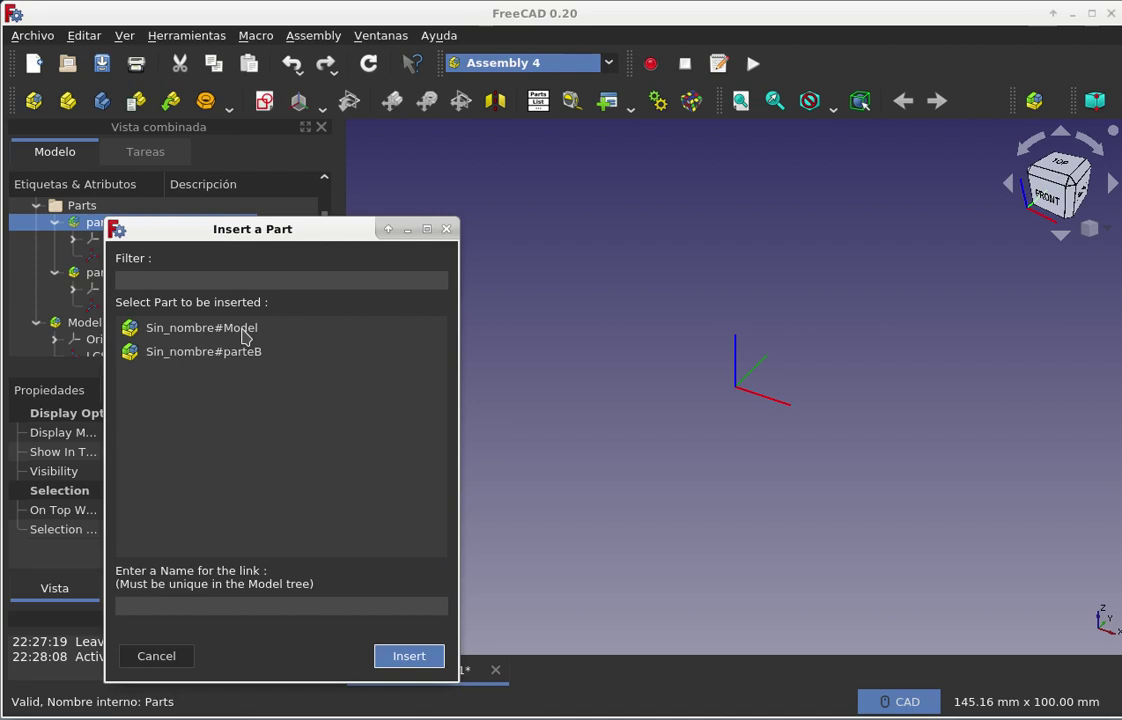
pyautogui.click(243, 337)
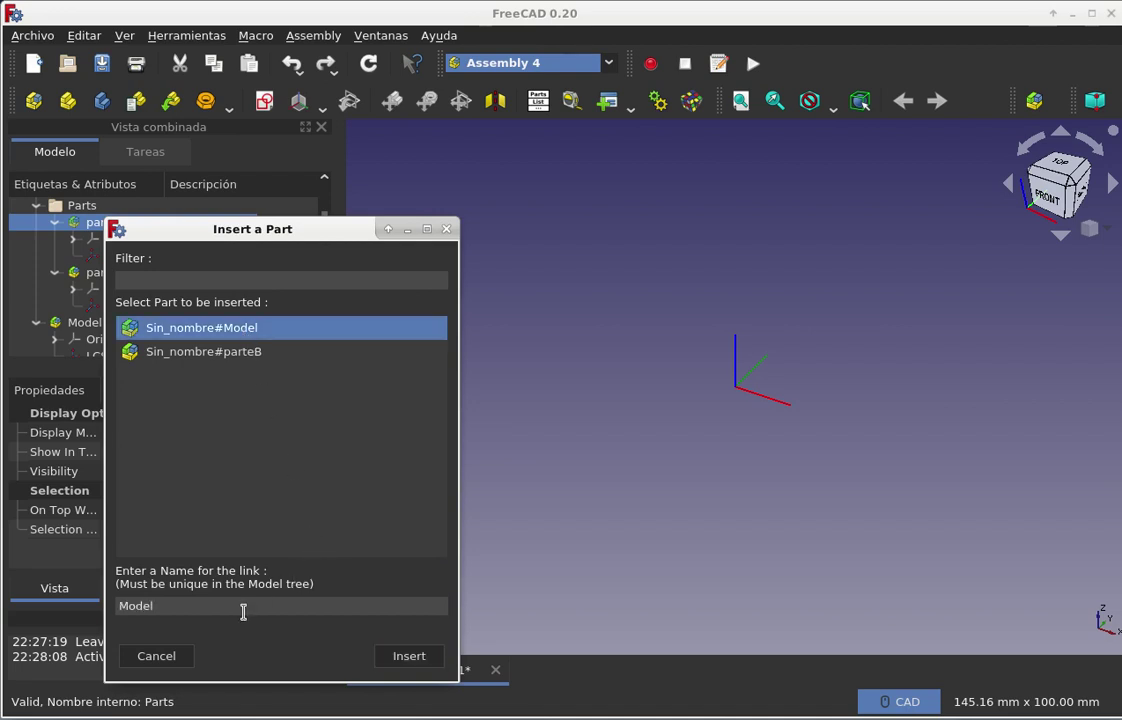
pyautogui.click(168, 657)
pyautogui.click(100, 324)
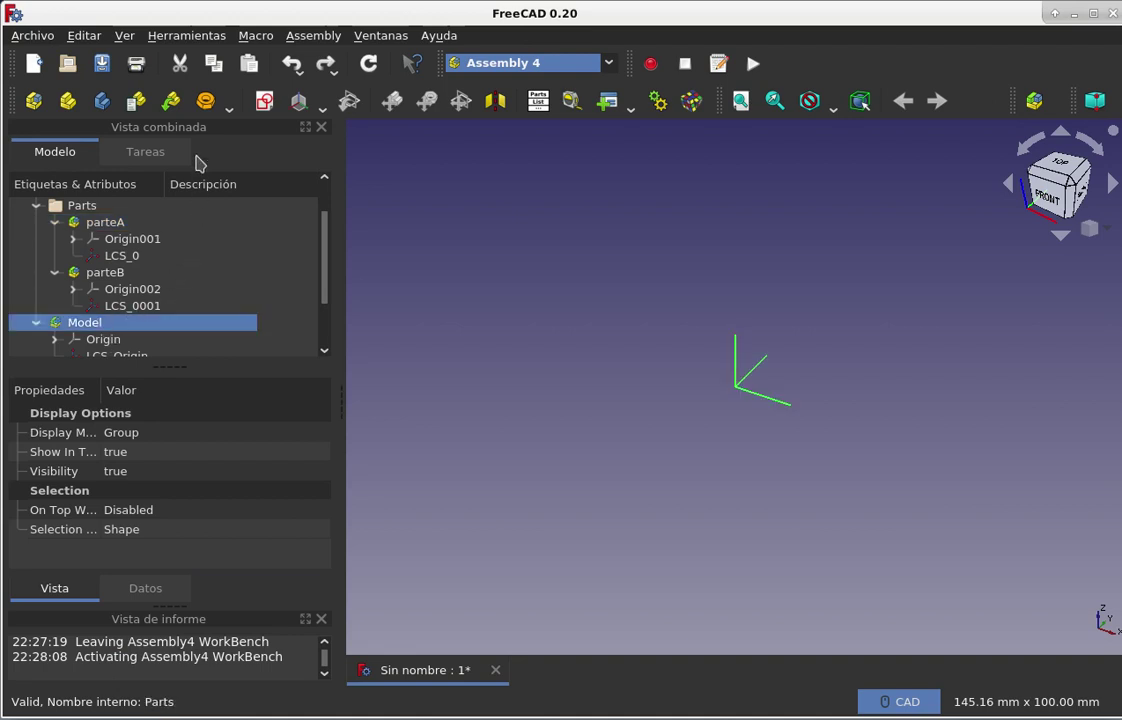
pyautogui.click(172, 102)
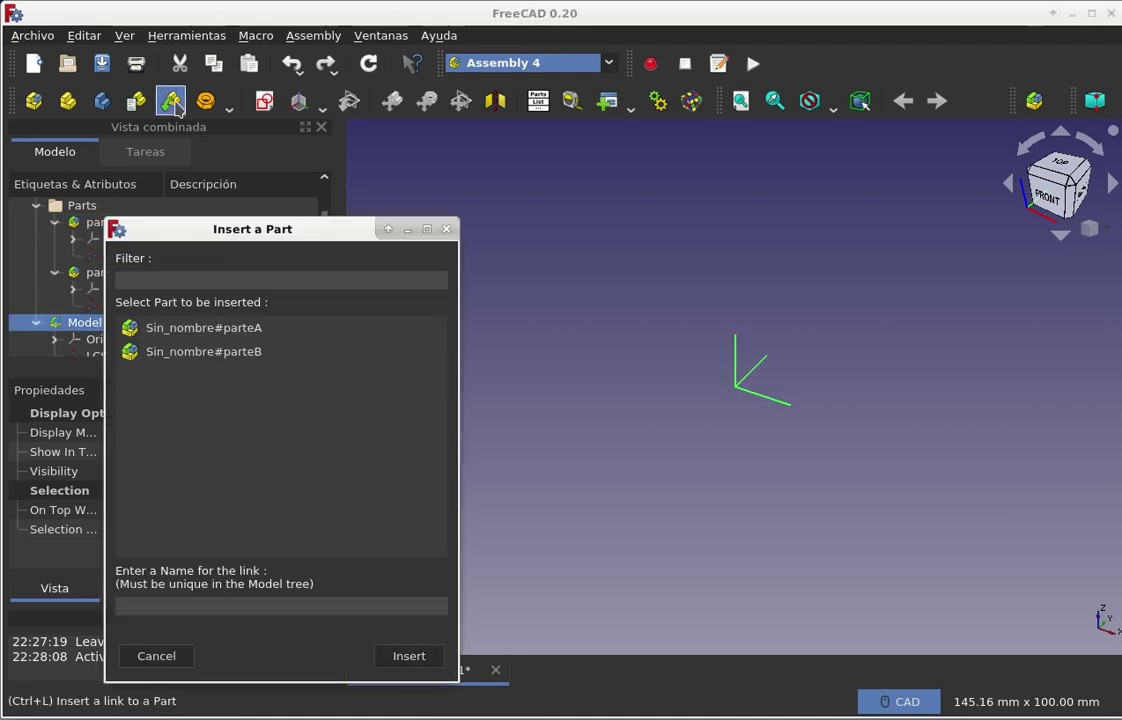
pyautogui.click(258, 333)
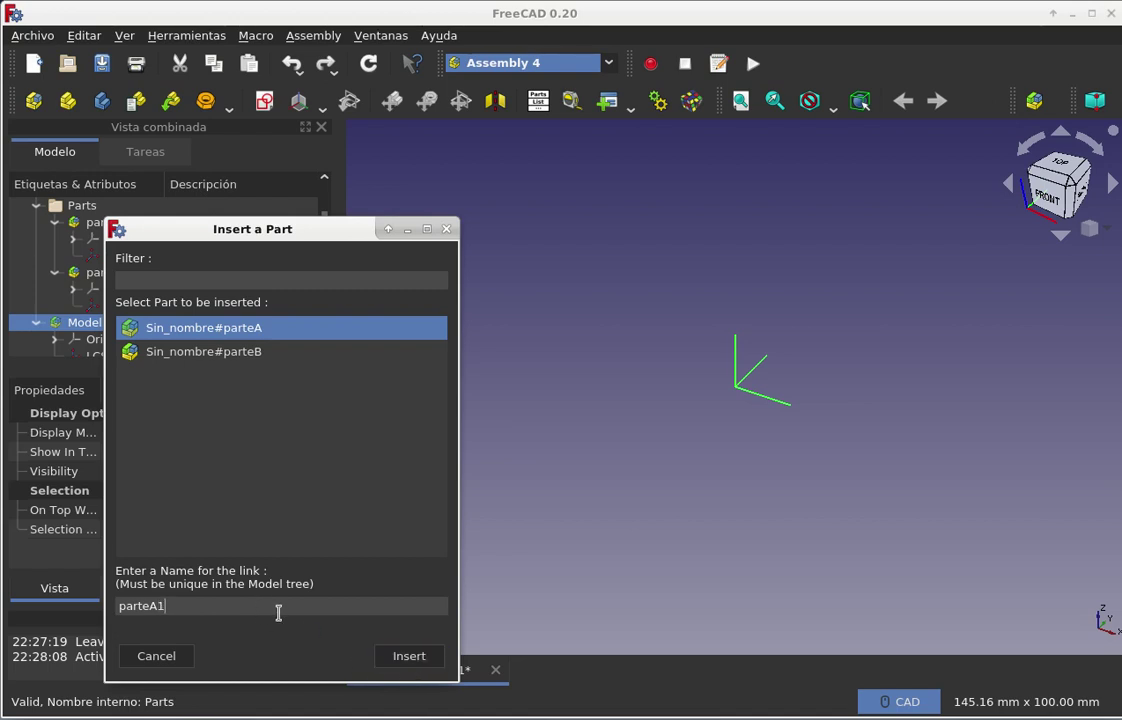
pyautogui.click(416, 656)
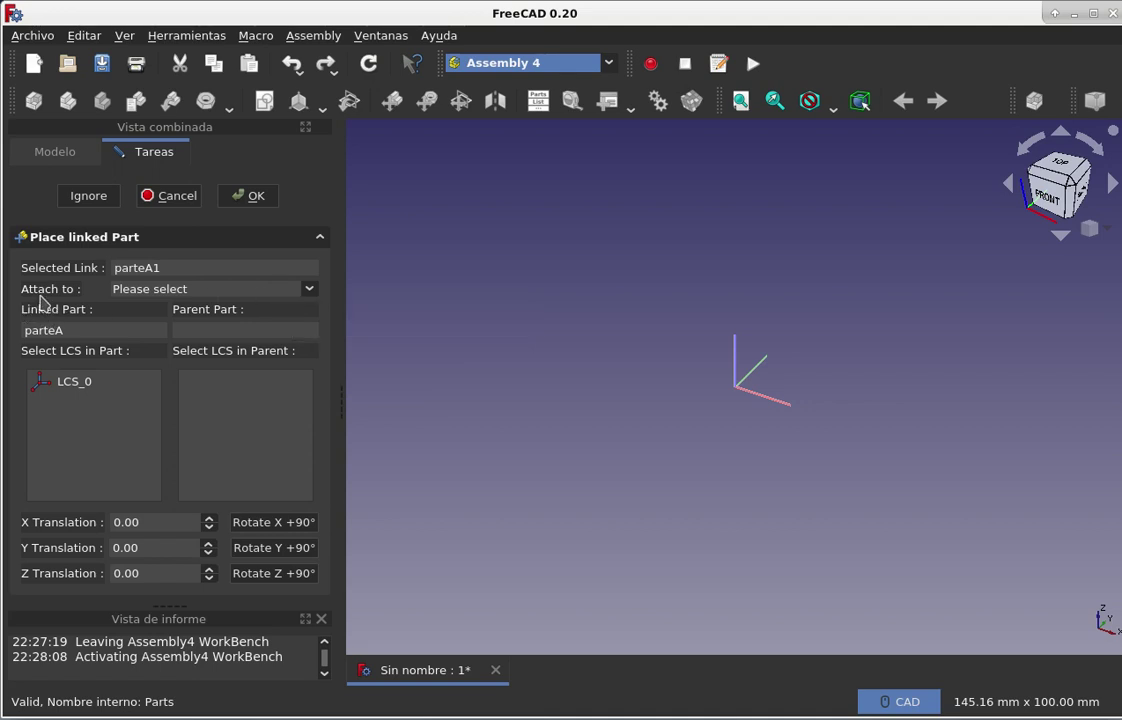
# Attach parteA1 to the Parent Assembly, matching its LCS_0 to LCS_Origin, and confirm.
pyautogui.click(307, 290)
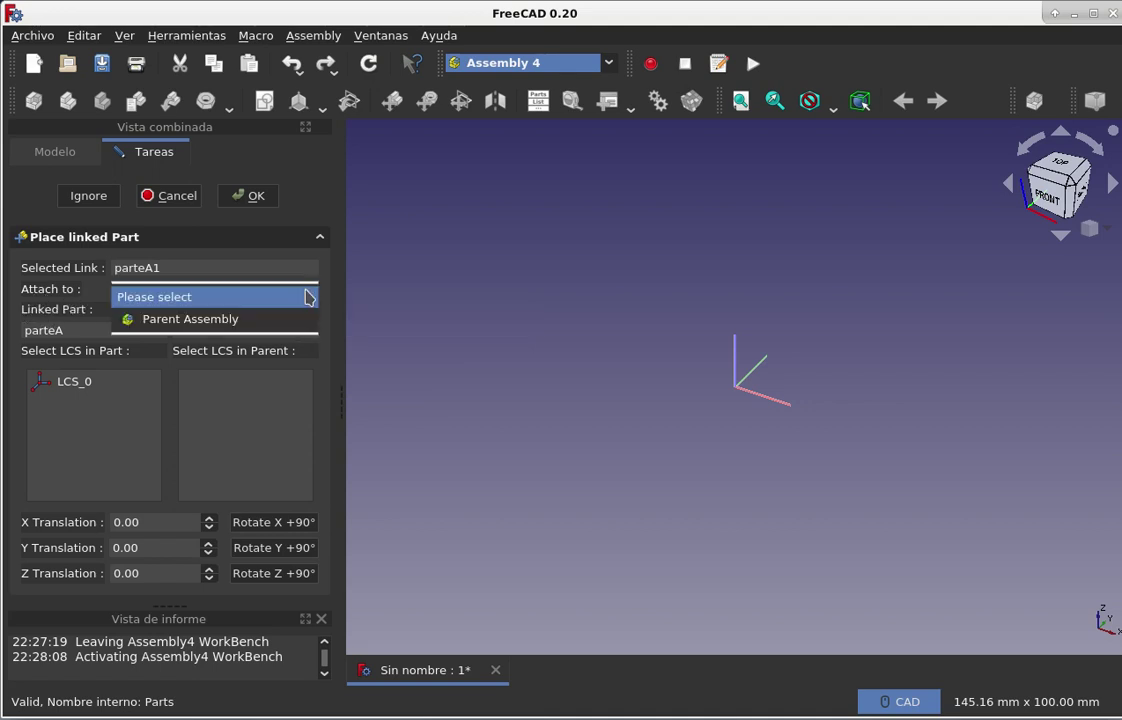
pyautogui.click(308, 296)
pyautogui.click(308, 296)
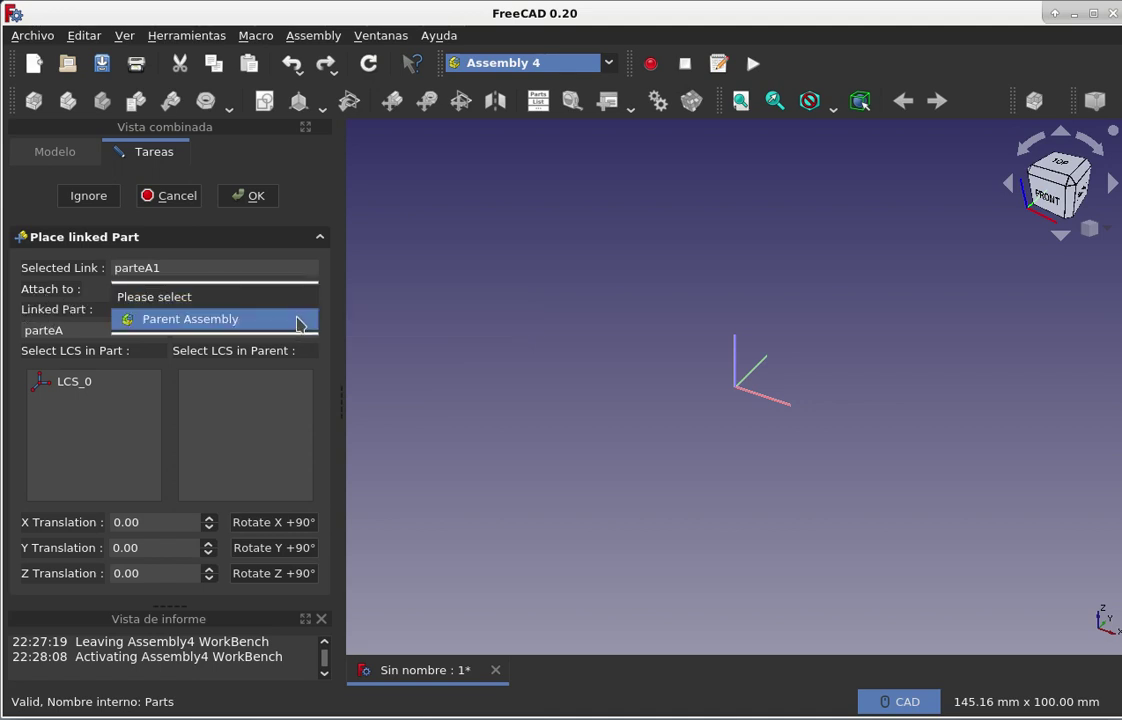
pyautogui.click(303, 319)
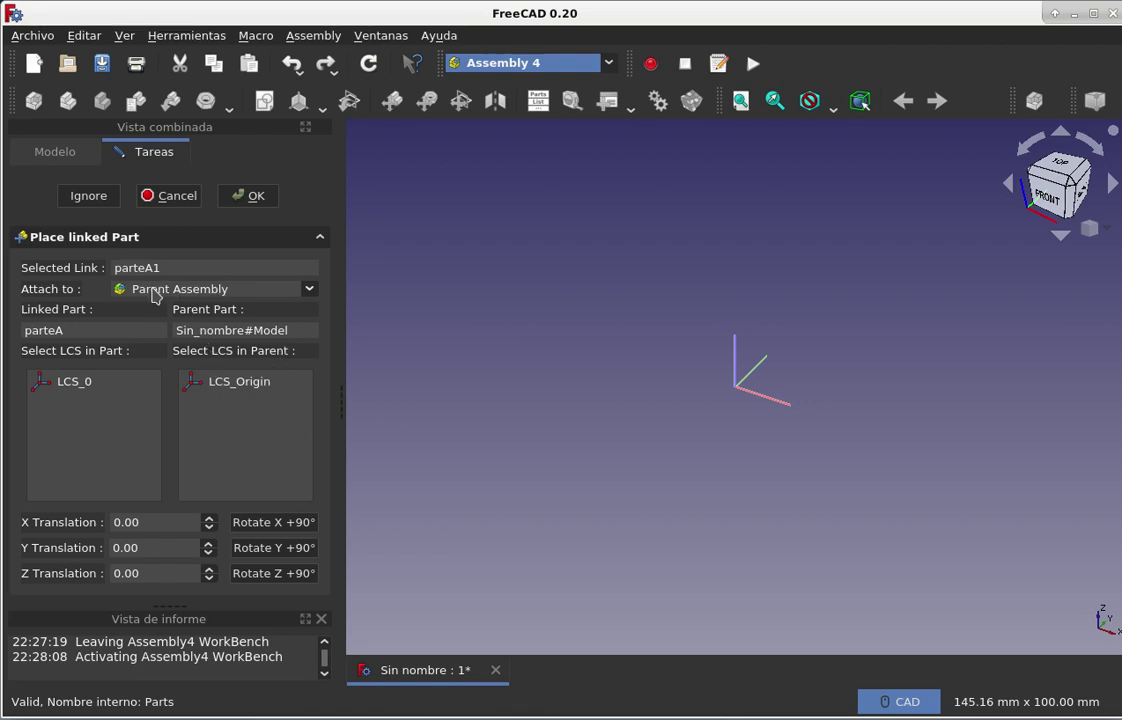
pyautogui.click(89, 391)
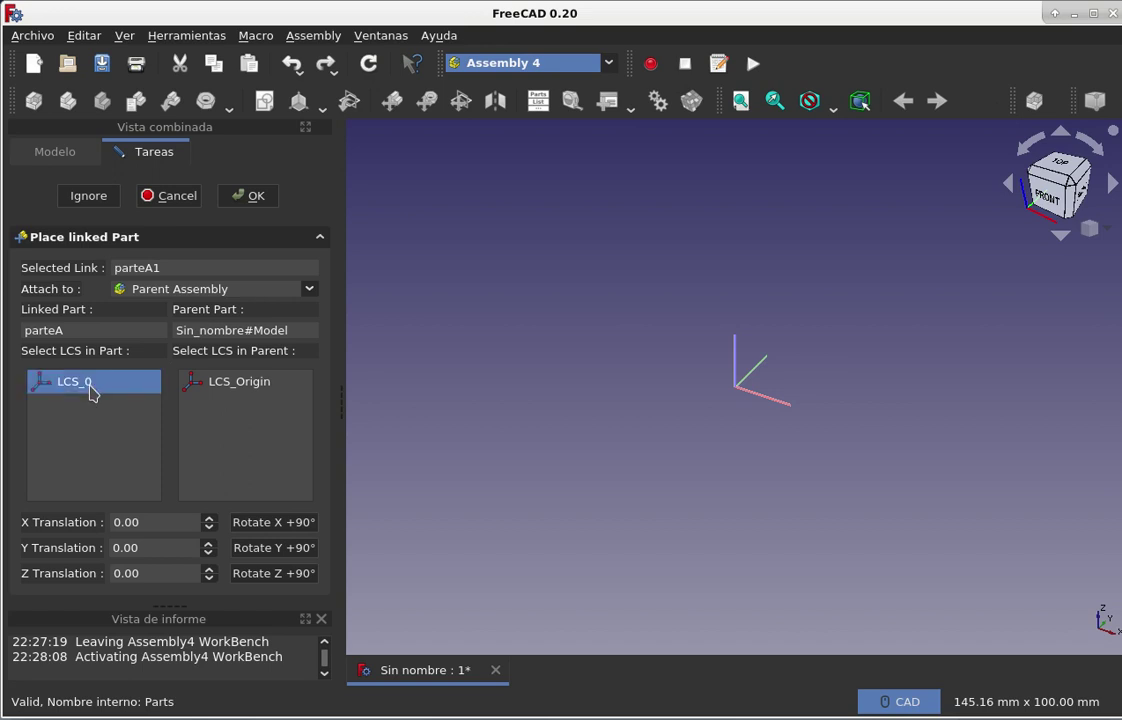
pyautogui.click(234, 388)
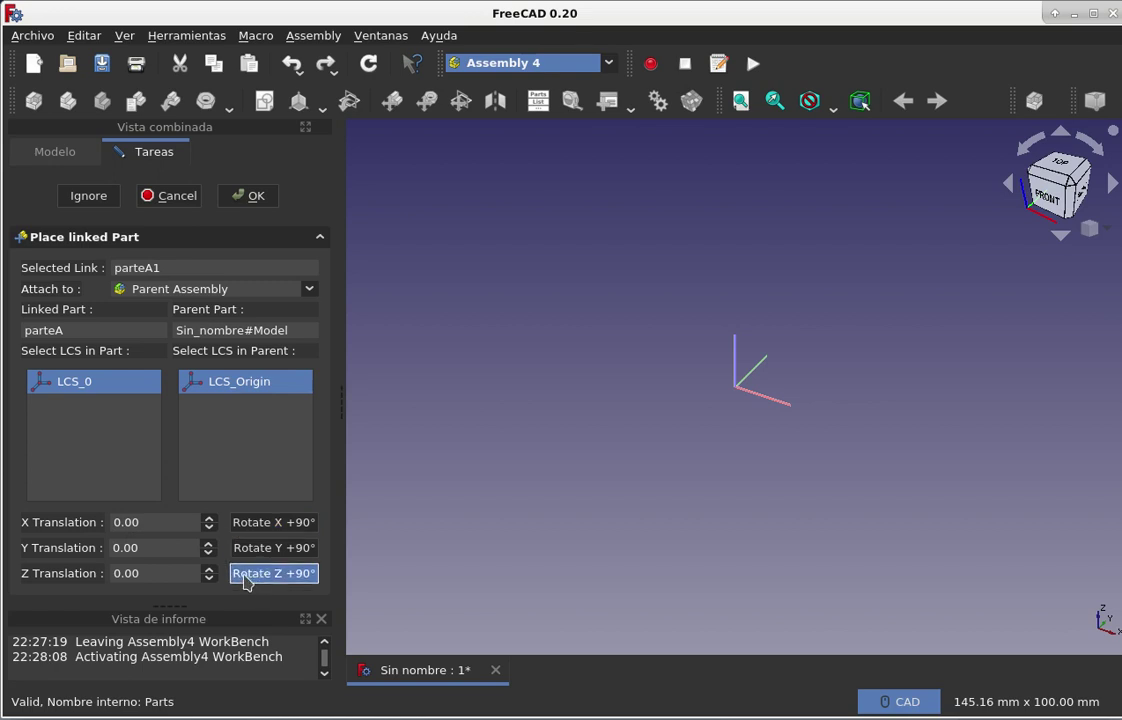
pyautogui.click(257, 197)
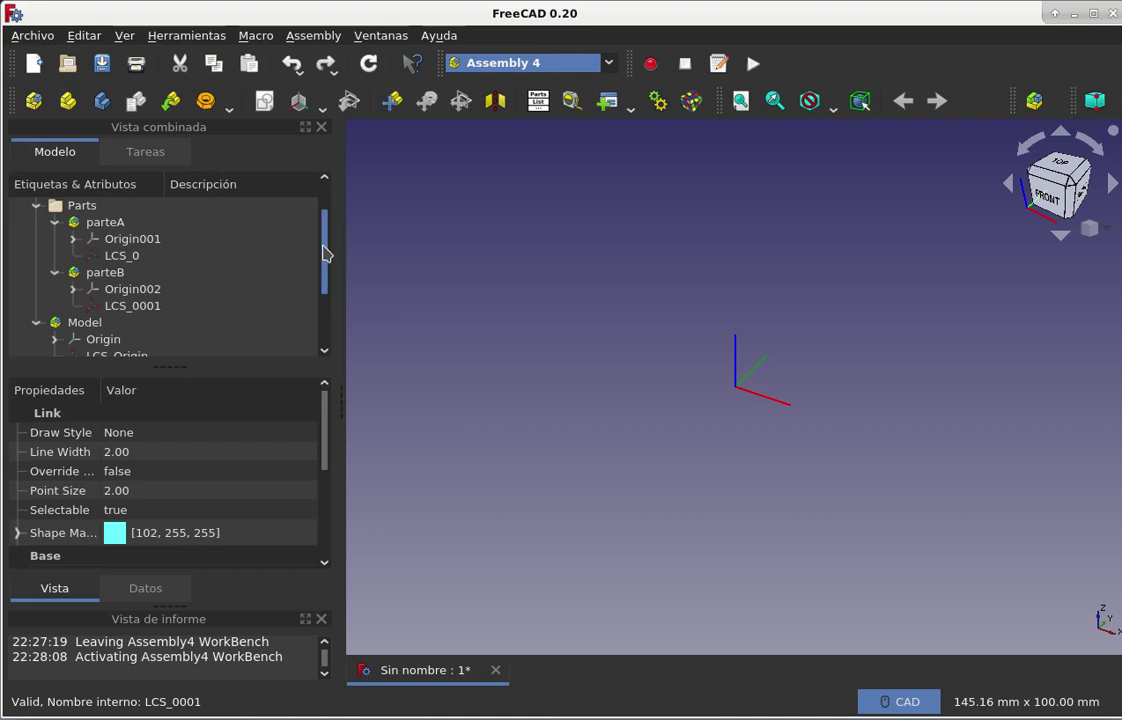
# Check that parteA1 is listed under Model, then select the Model.
pyautogui.moveTo(323, 253); pyautogui.dragTo(324, 303)
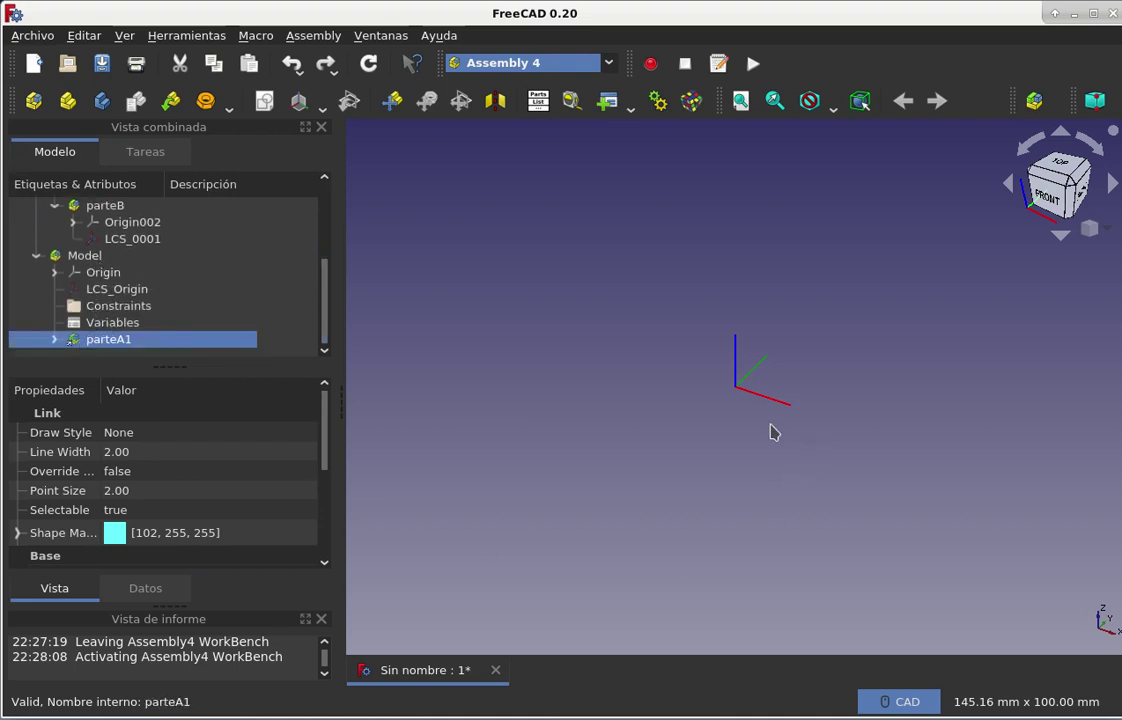
pyautogui.moveTo(326, 301); pyautogui.dragTo(324, 208)
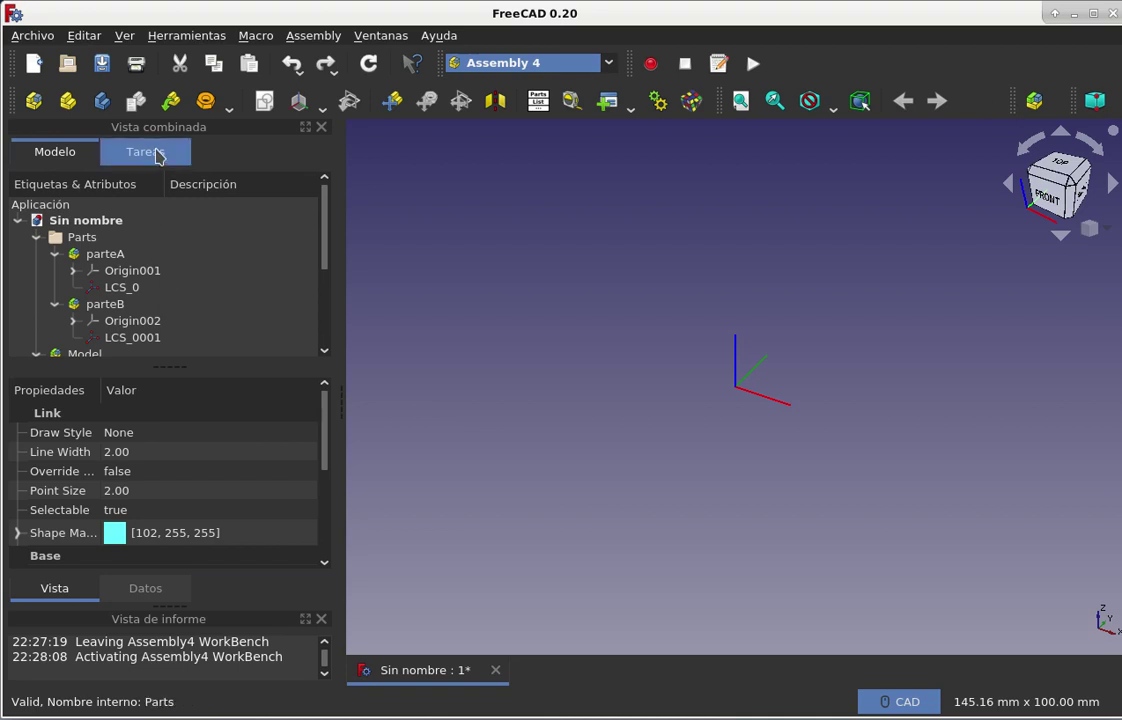
pyautogui.scroll(-1, 106, 292)
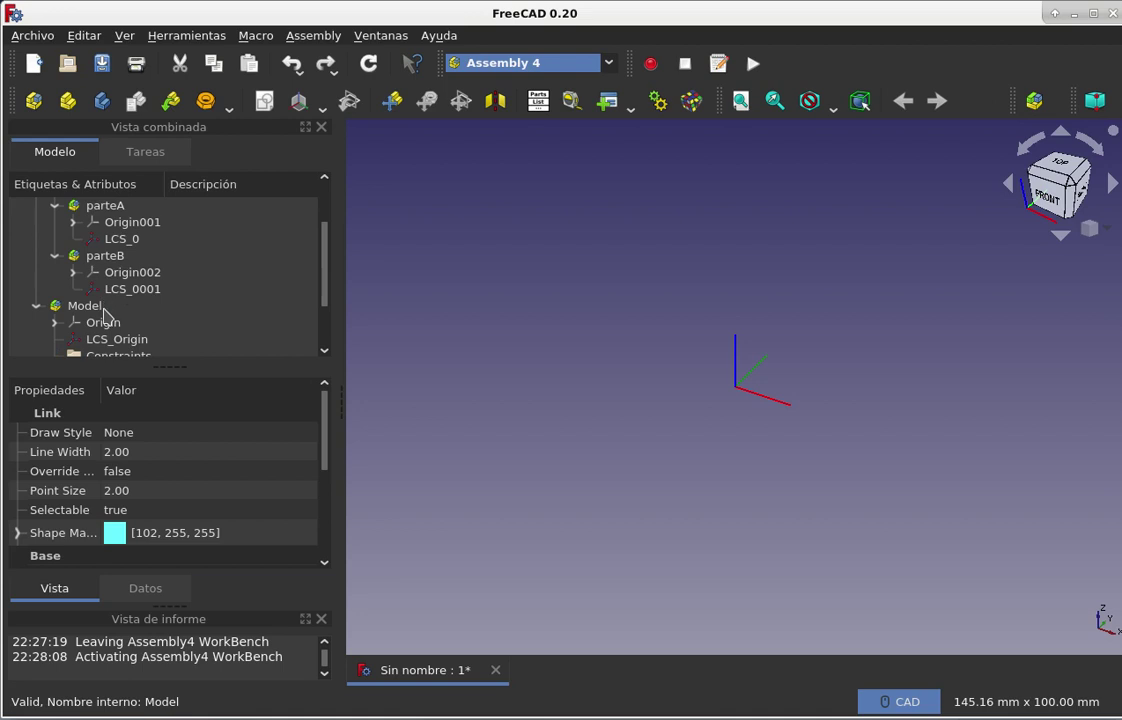
pyautogui.click(106, 315)
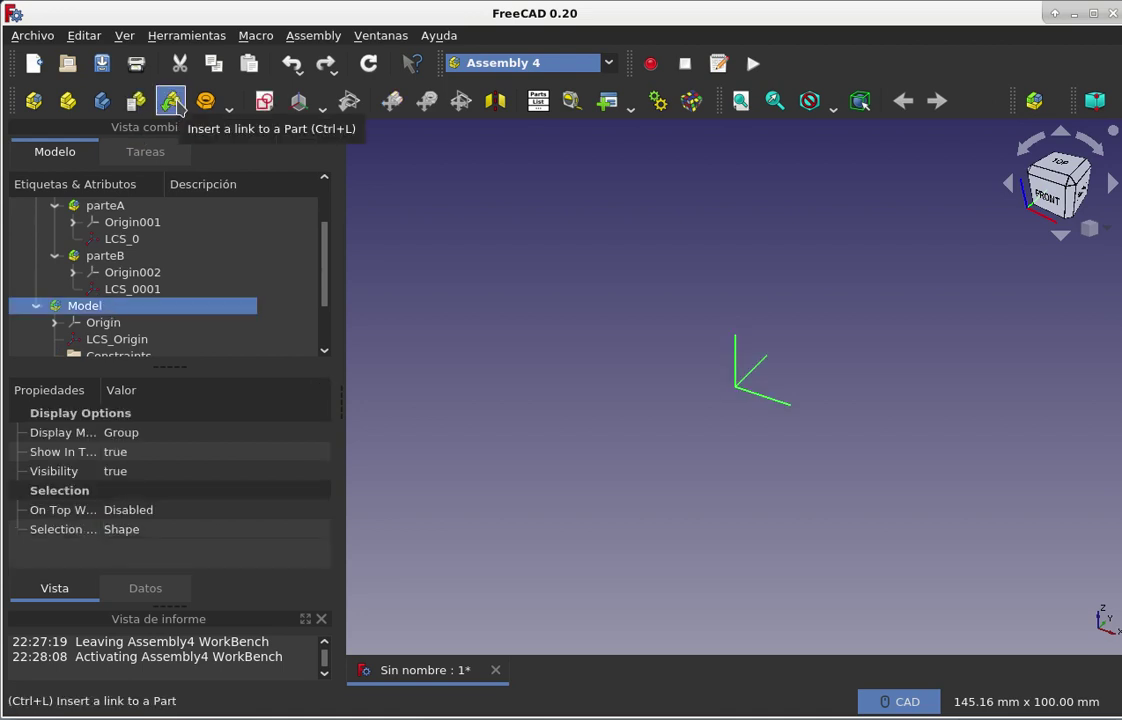
# Insert a link to Sin_nombre#parteB into the Model as parteB001.
pyautogui.click(174, 108)
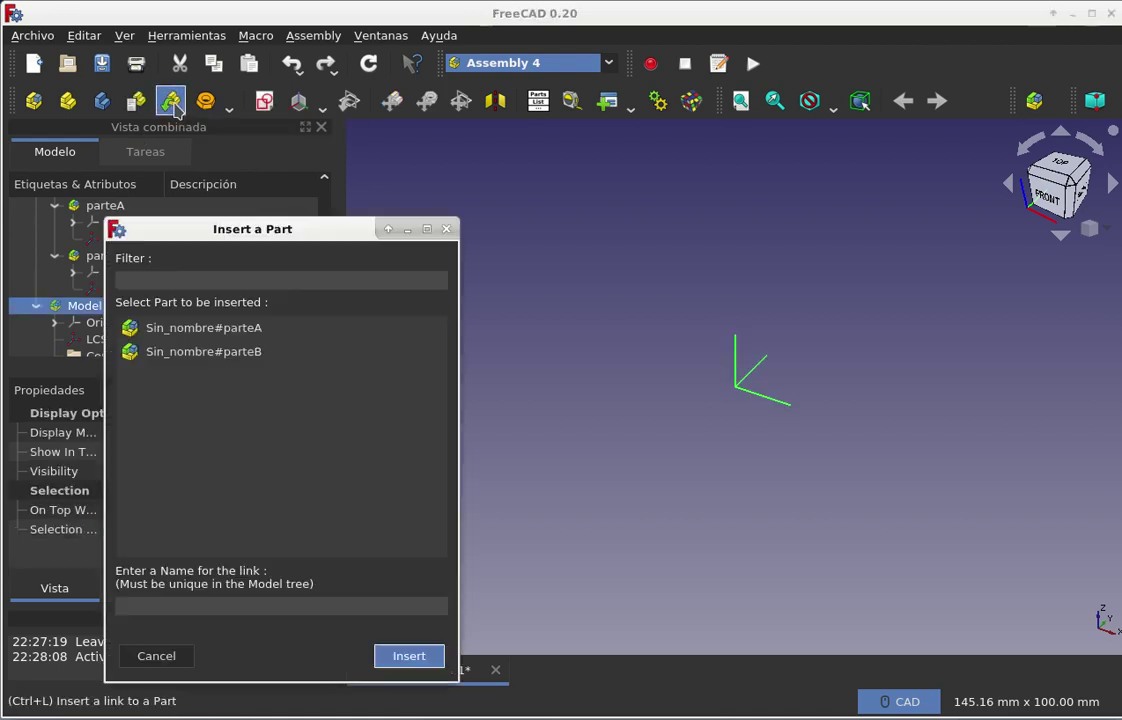
pyautogui.click(232, 343)
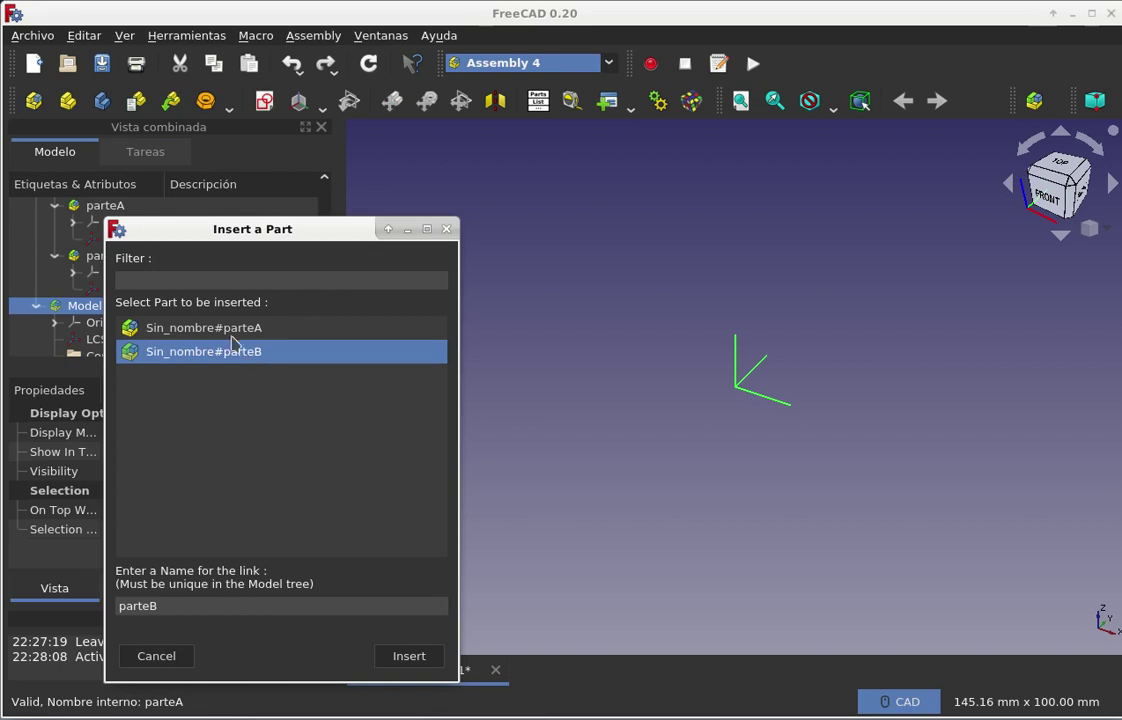
pyautogui.click(428, 665)
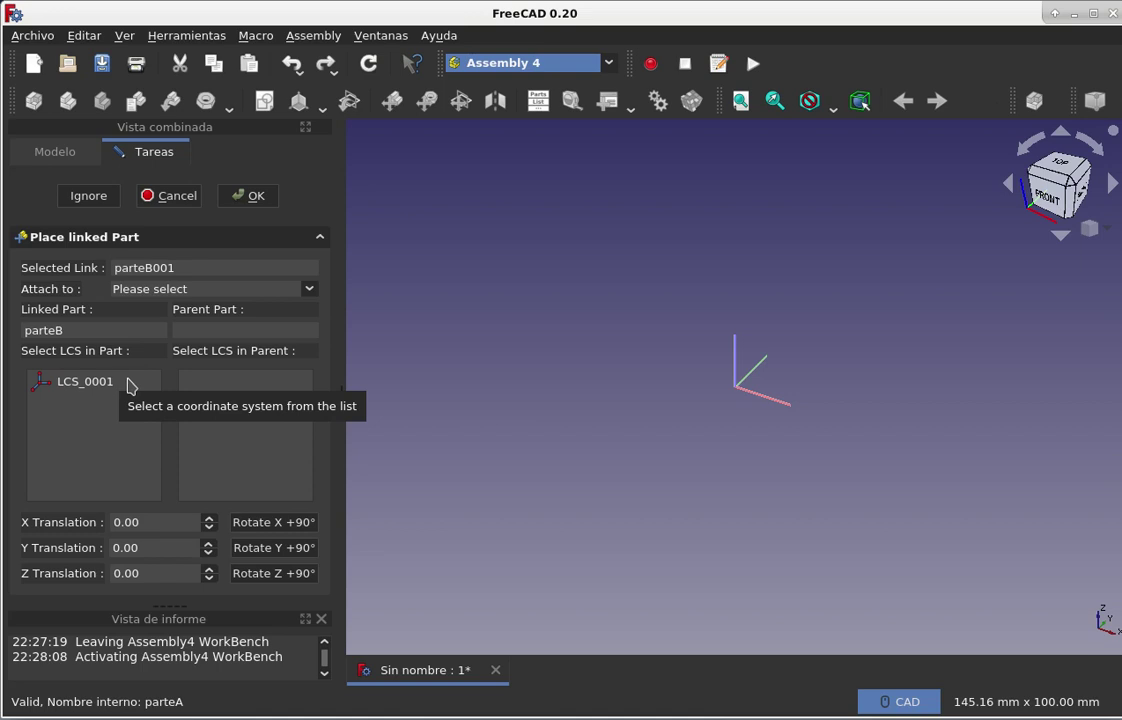
# Attach parteB001 to parteA1, matching LCS_0001 to parteA1's LCS_0, and confirm.
pyautogui.click(309, 290)
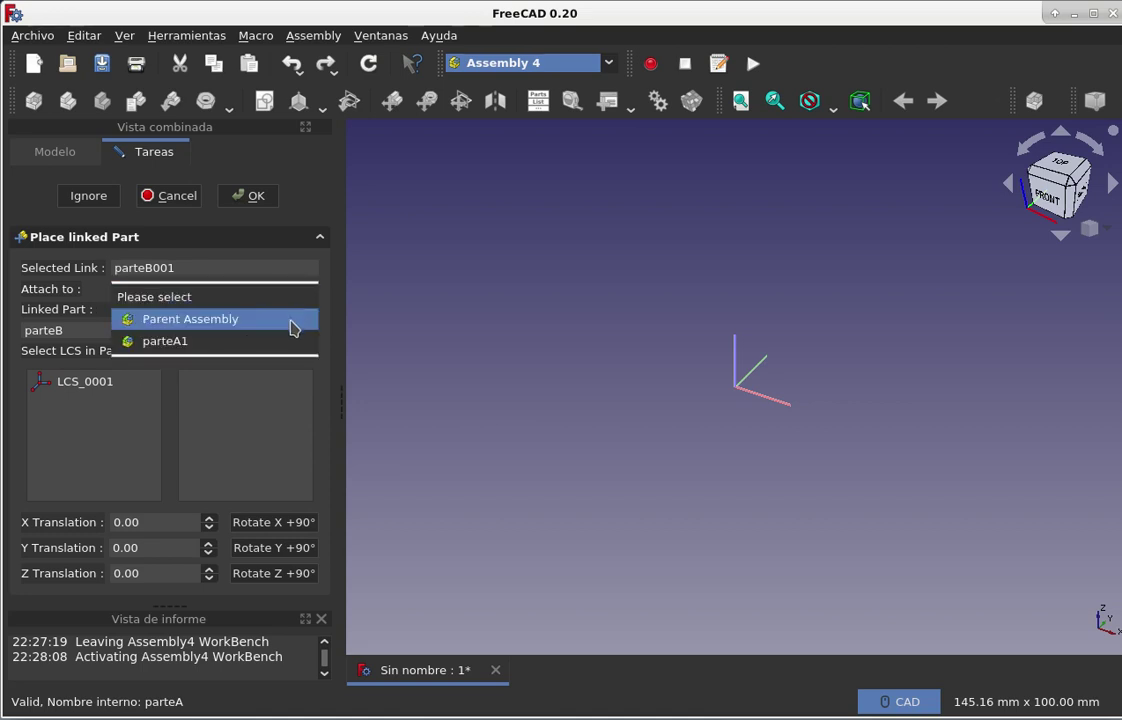
pyautogui.click(458, 338)
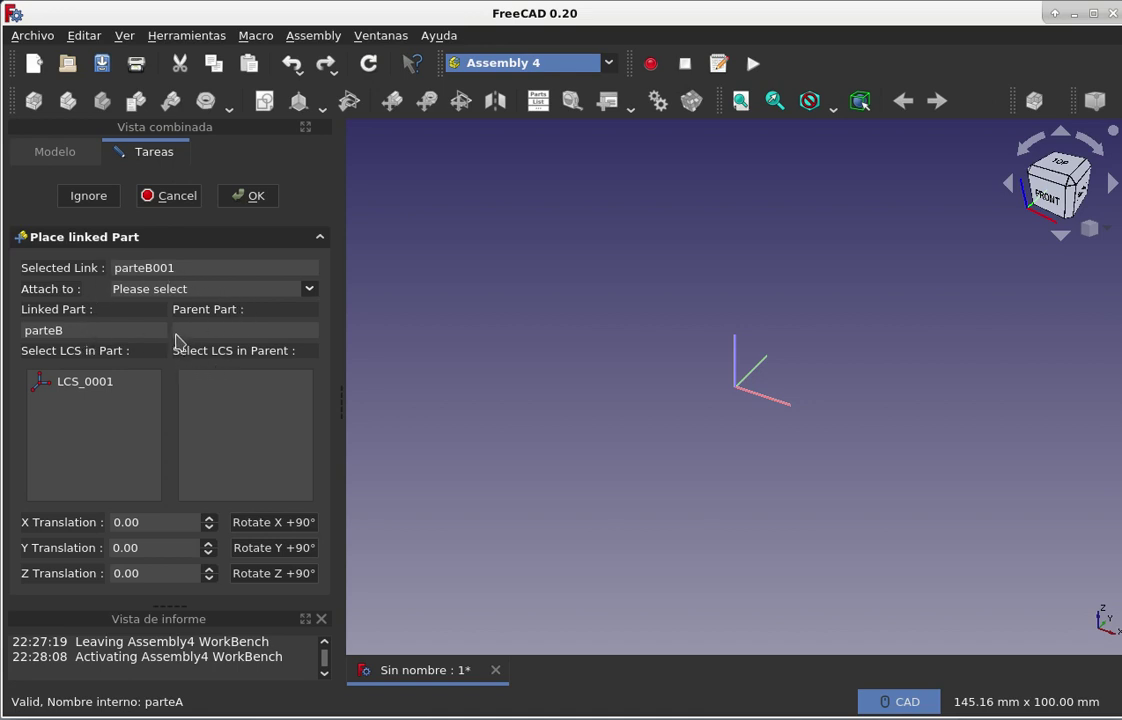
pyautogui.click(311, 290)
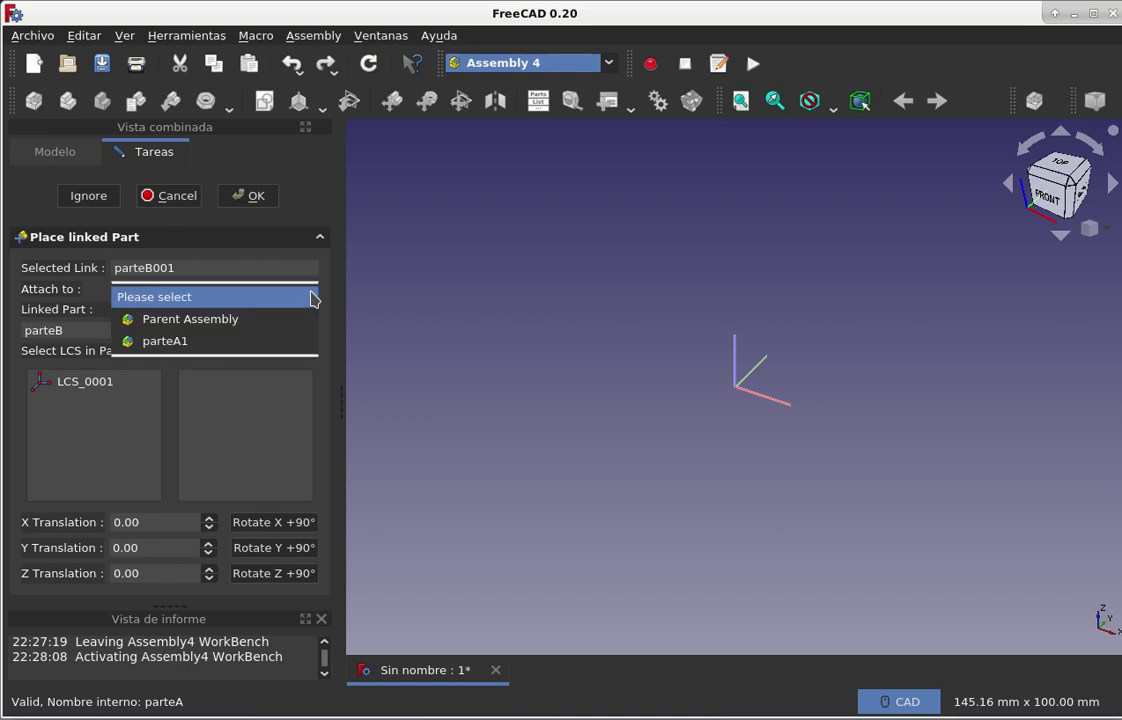
pyautogui.click(273, 339)
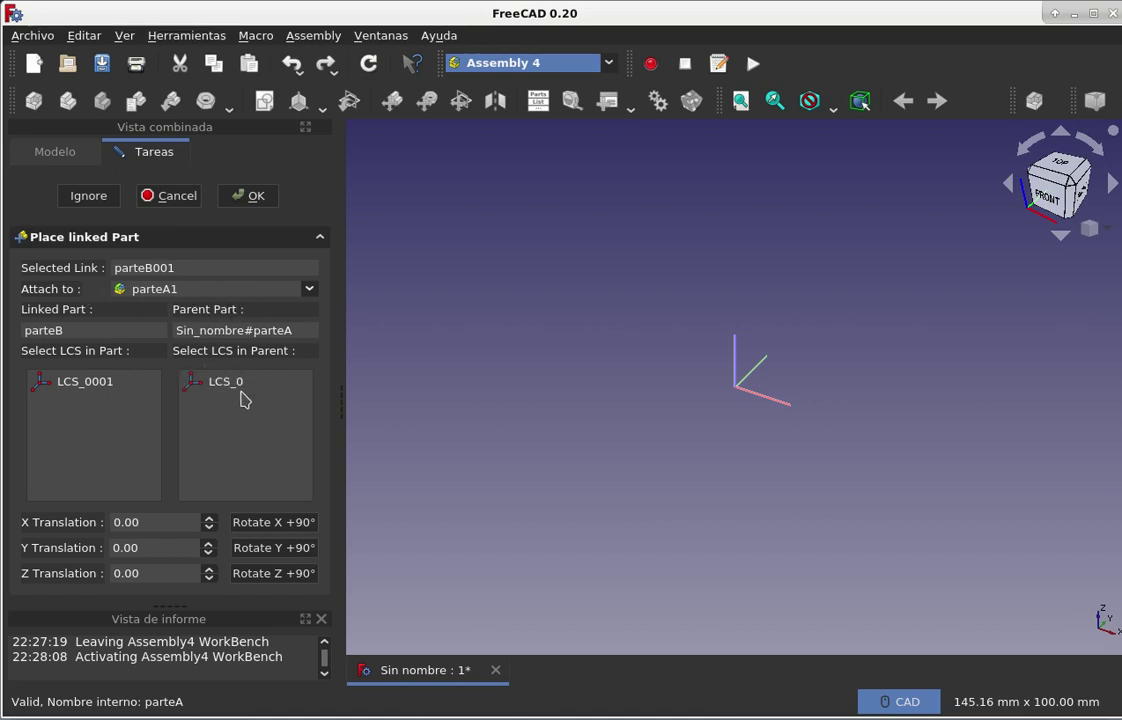
pyautogui.click(125, 385)
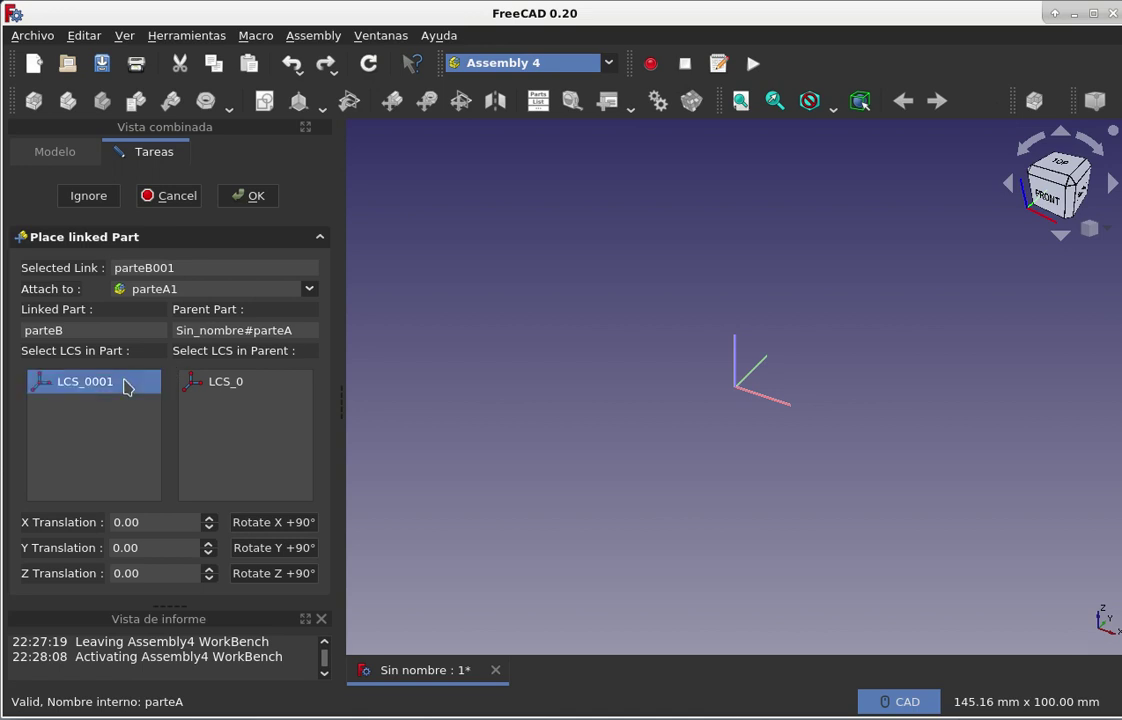
pyautogui.click(224, 382)
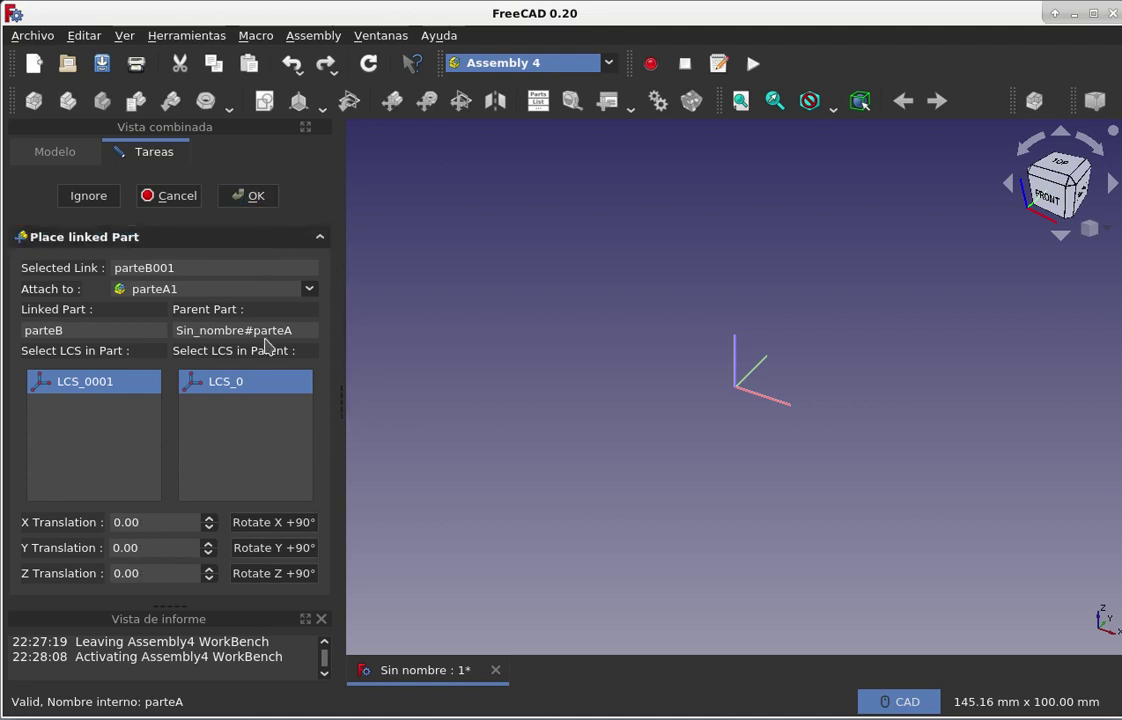
pyautogui.click(249, 195)
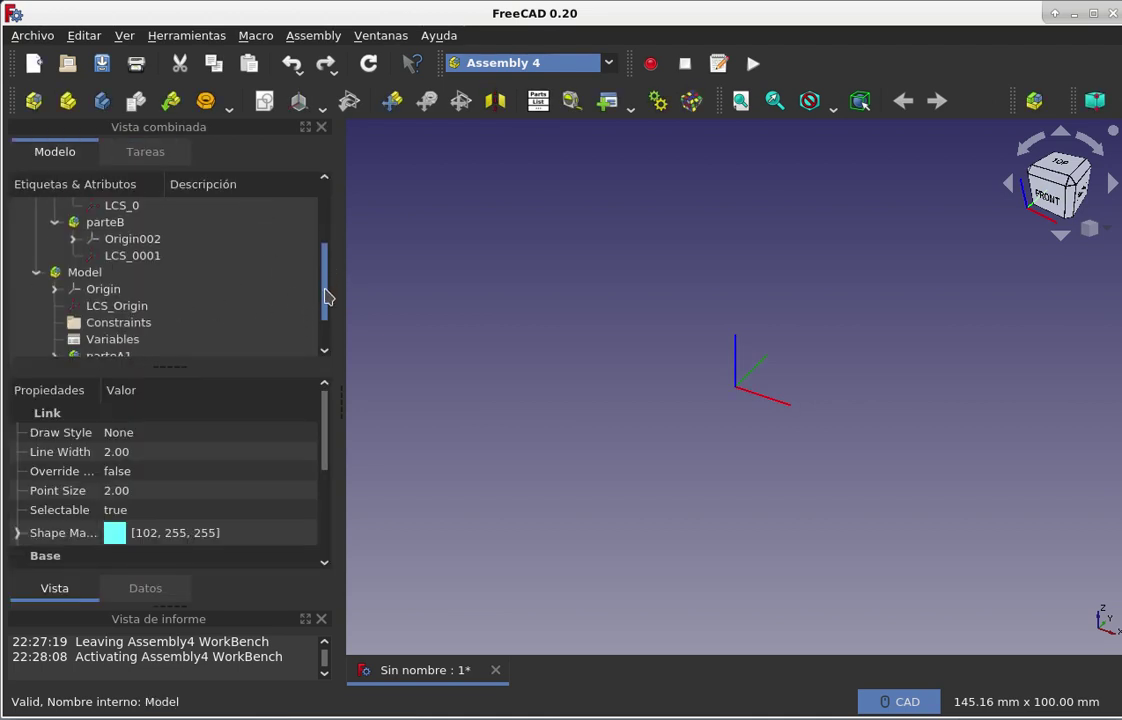
pyautogui.moveTo(320, 270); pyautogui.dragTo(326, 328)
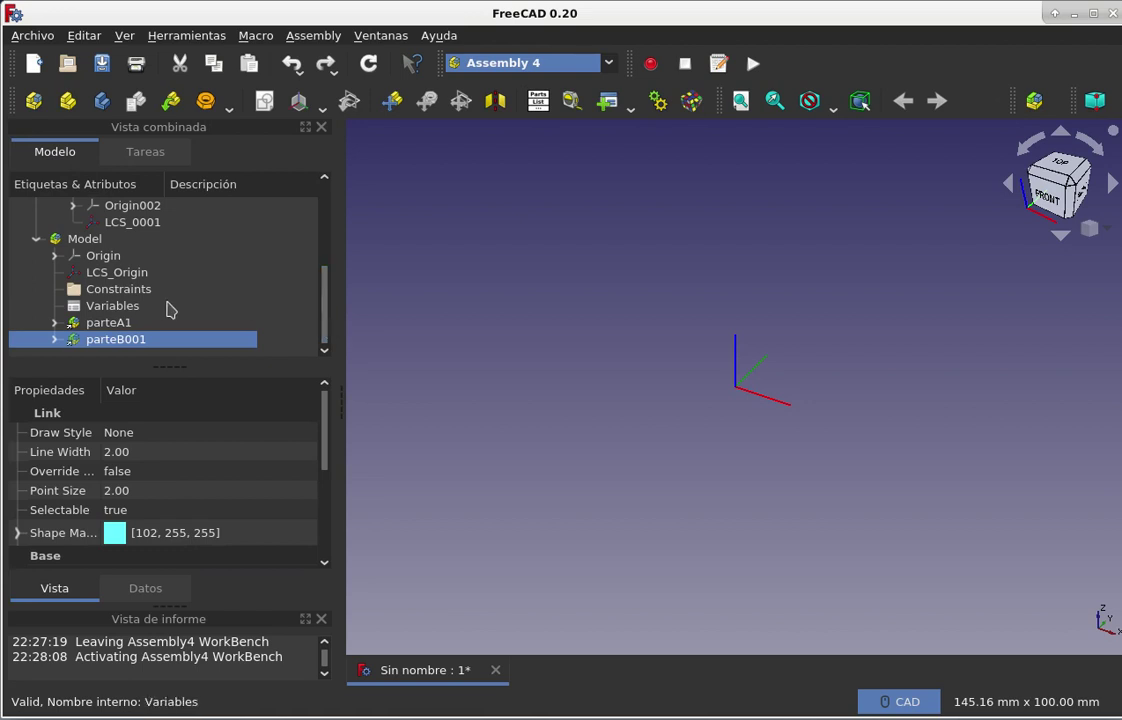
pyautogui.scroll(1, 153, 305)
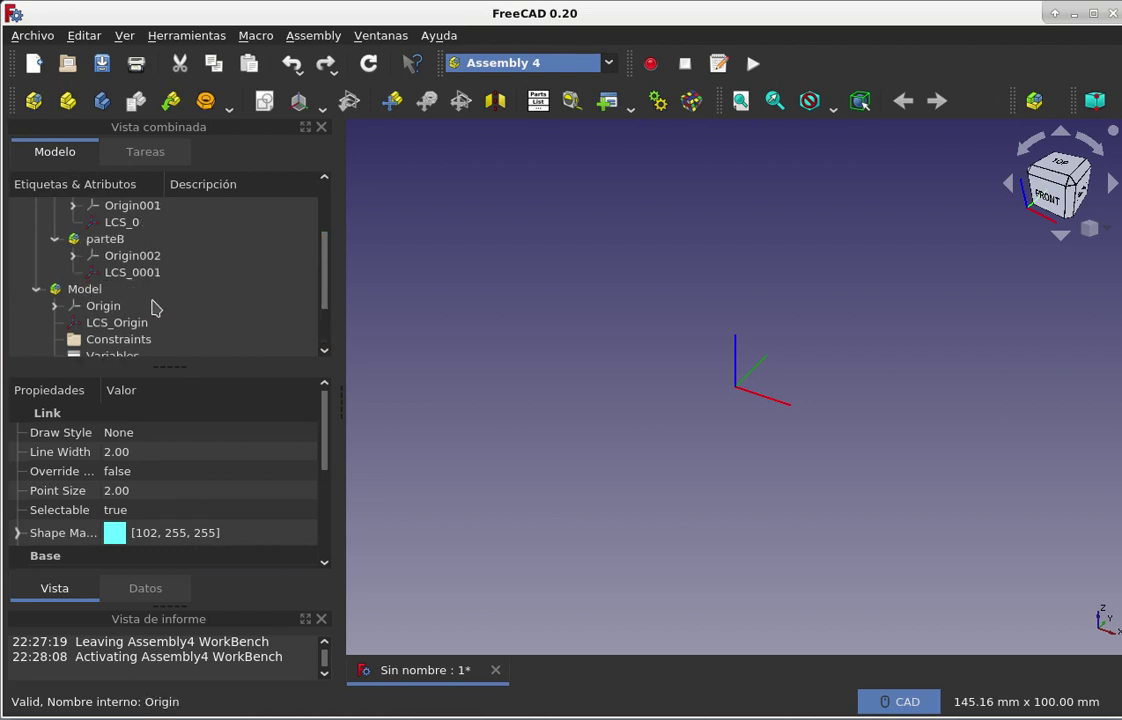
pyautogui.scroll(1, 145, 283)
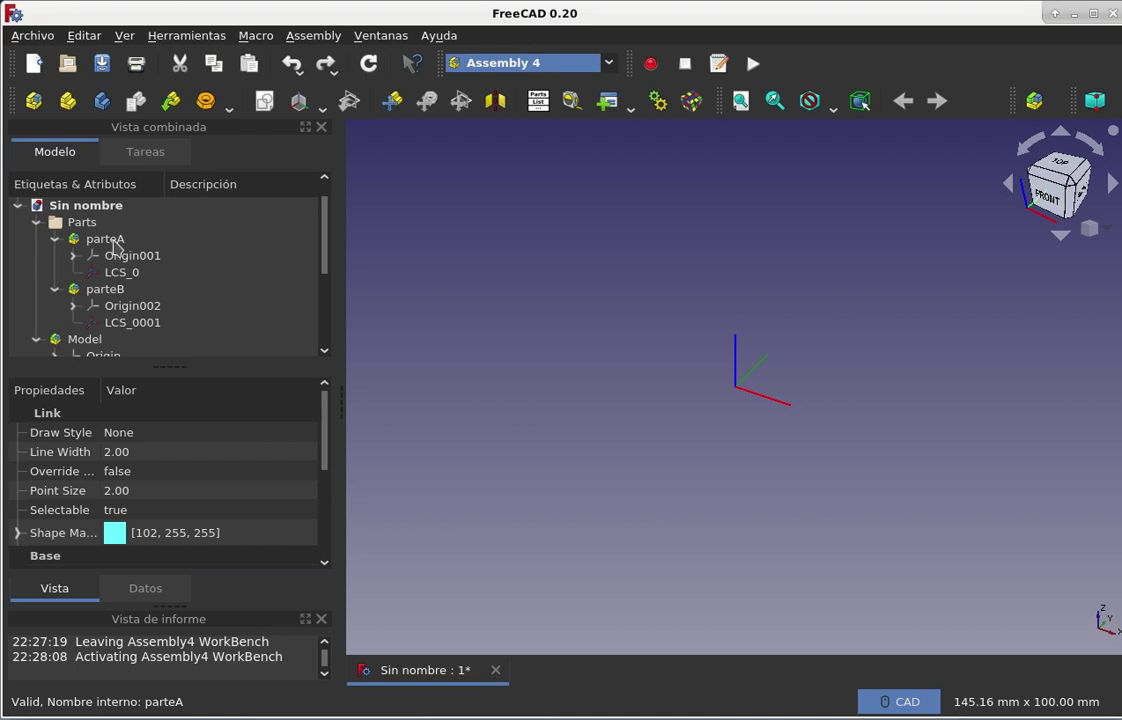
pyautogui.scroll(-1, 330, 280)
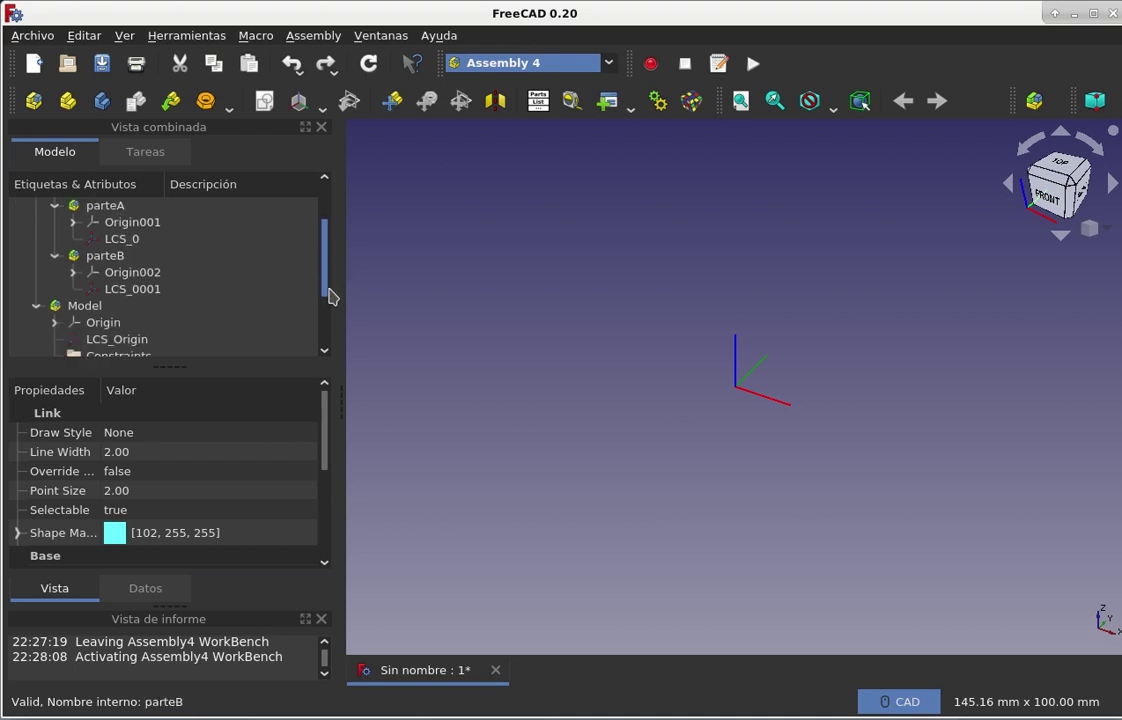
pyautogui.scroll(-2, 330, 296)
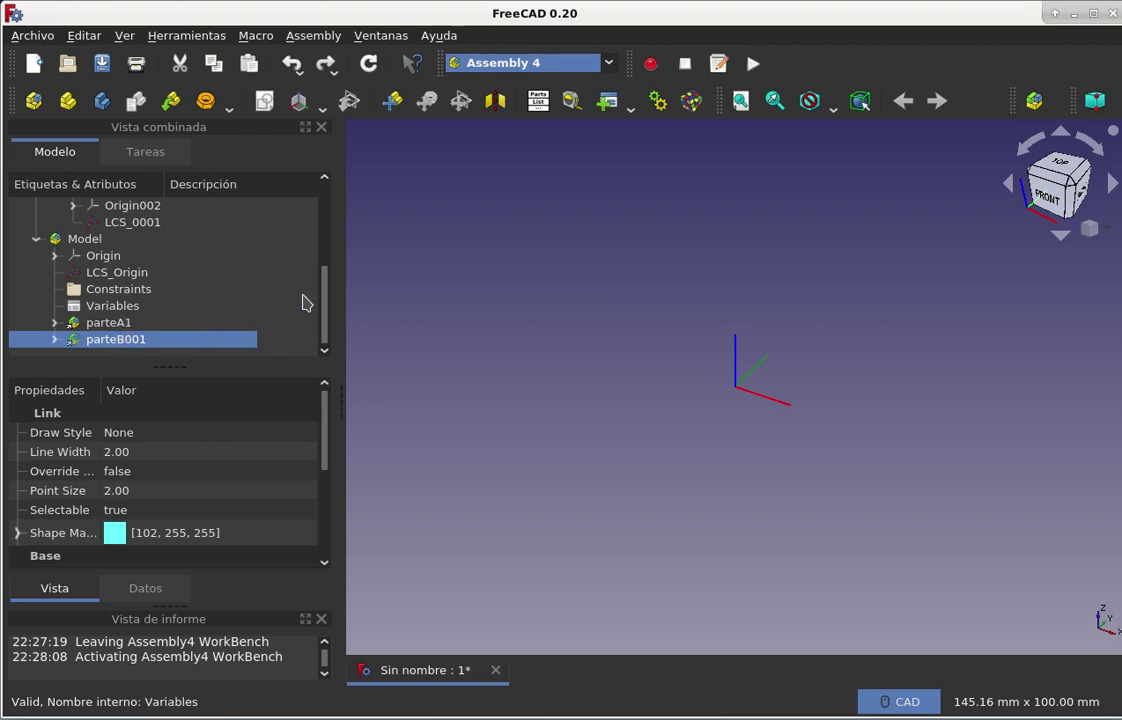
pyautogui.moveTo(325, 295); pyautogui.dragTo(318, 240)
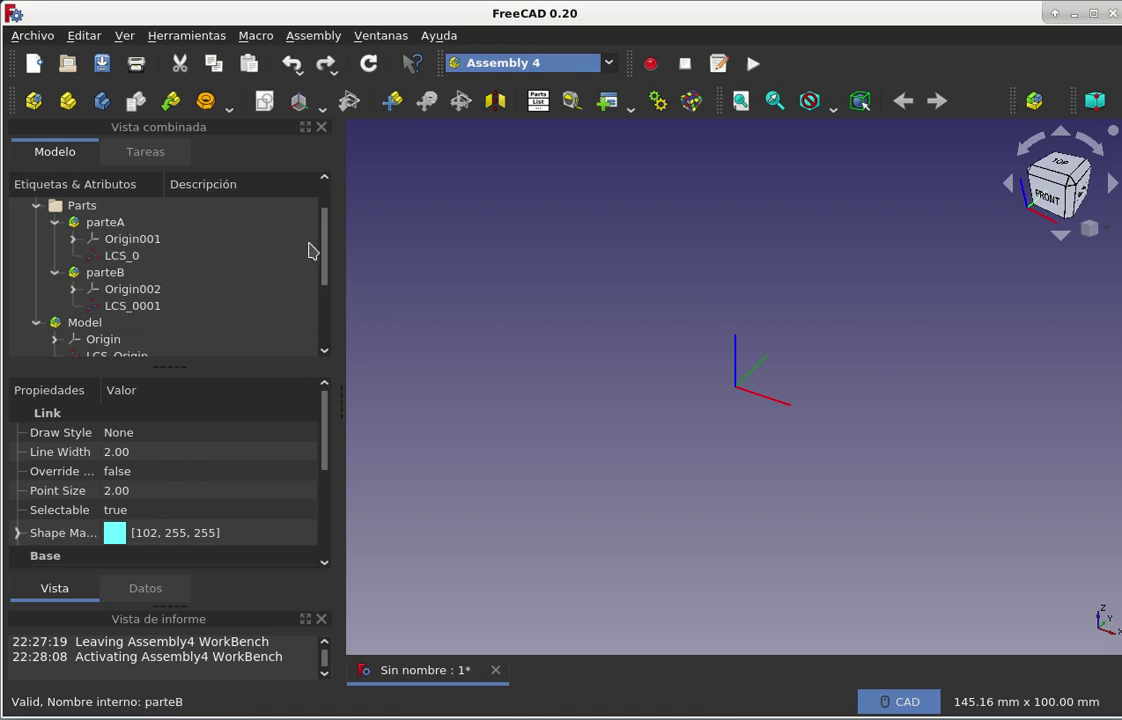
pyautogui.moveTo(323, 250); pyautogui.dragTo(323, 305)
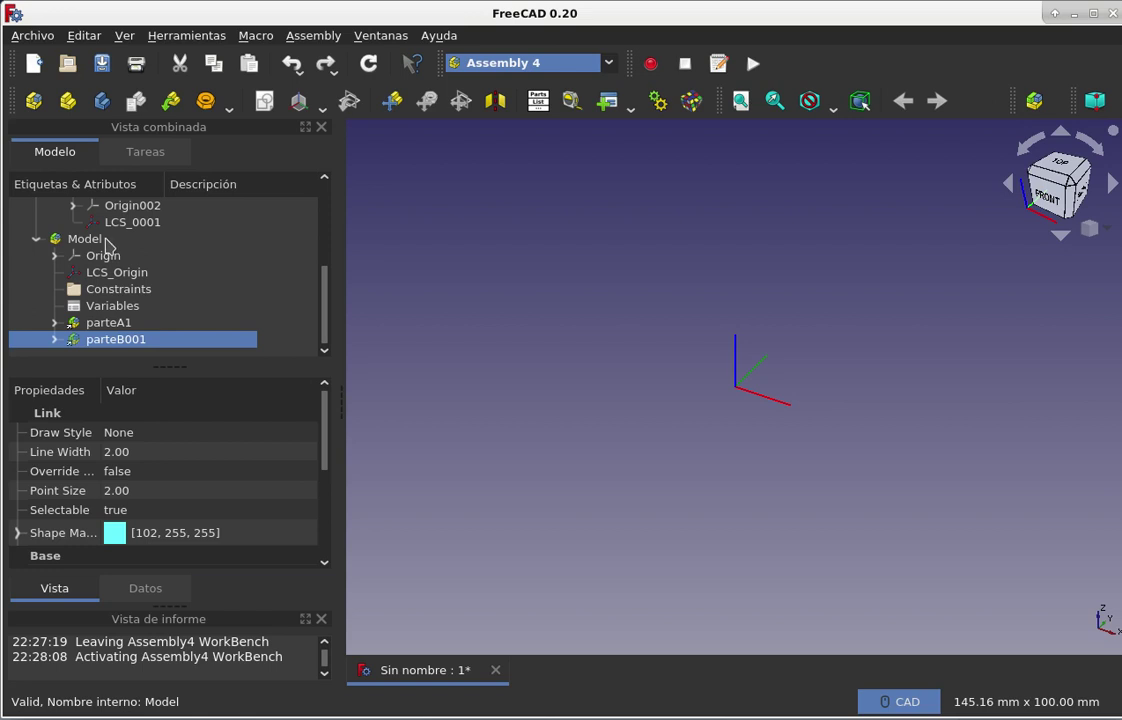
pyautogui.scroll(1, 127, 265)
pyautogui.scroll(1, 127, 265)
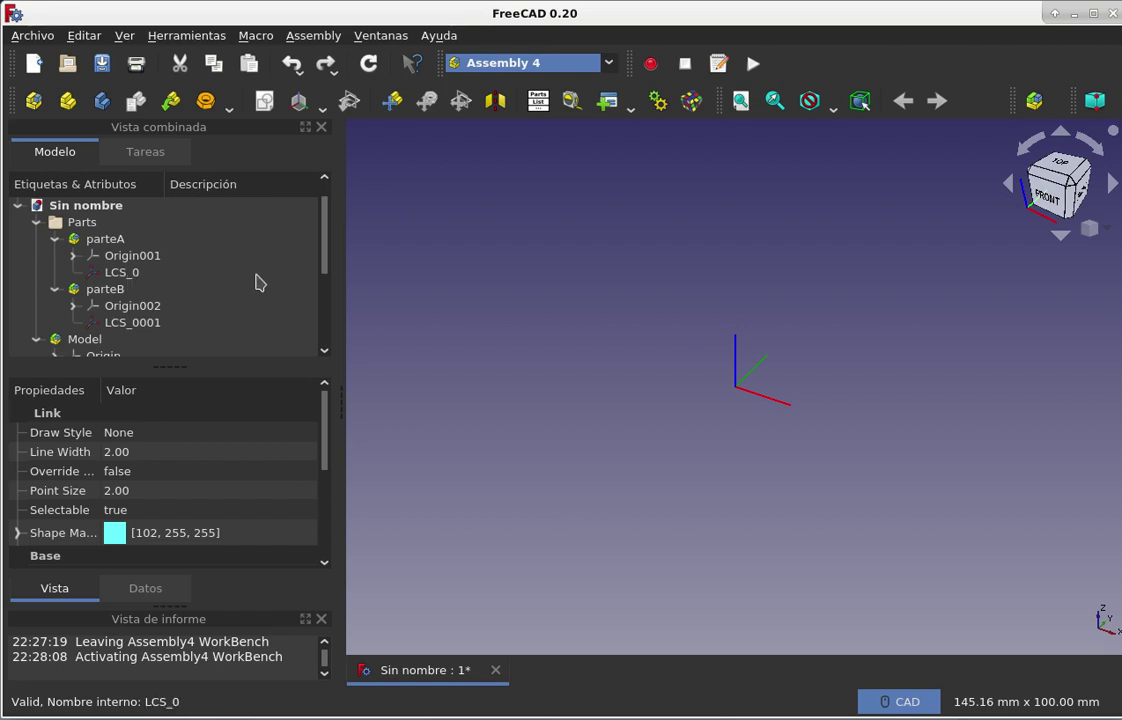
pyautogui.moveTo(328, 243); pyautogui.dragTo(328, 301)
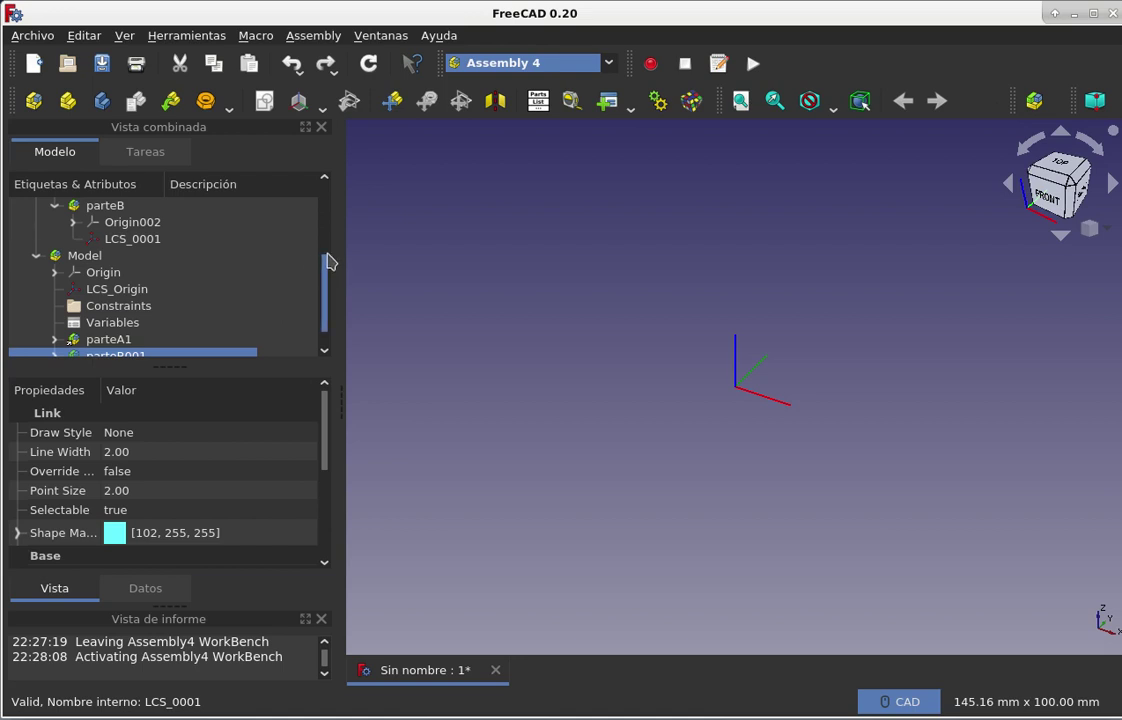
pyautogui.moveTo(329, 261)
pyautogui.mouseDown()
pyautogui.moveTo(333, 213)
pyautogui.moveTo(326, 311)
pyautogui.mouseUp()
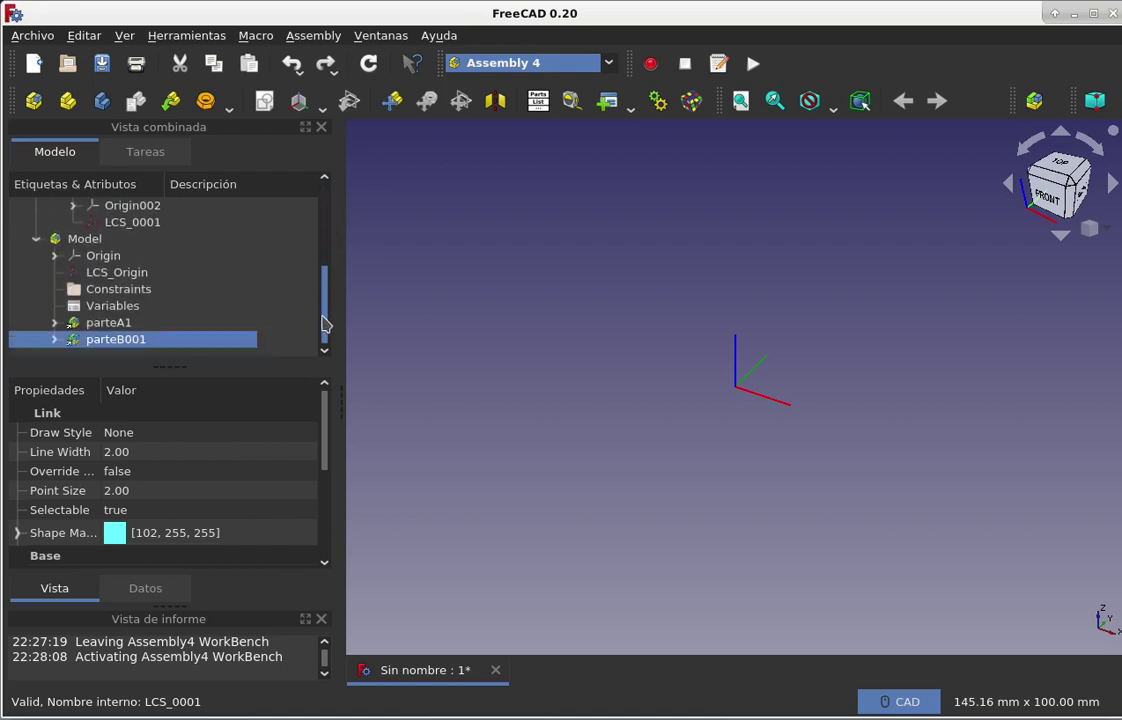